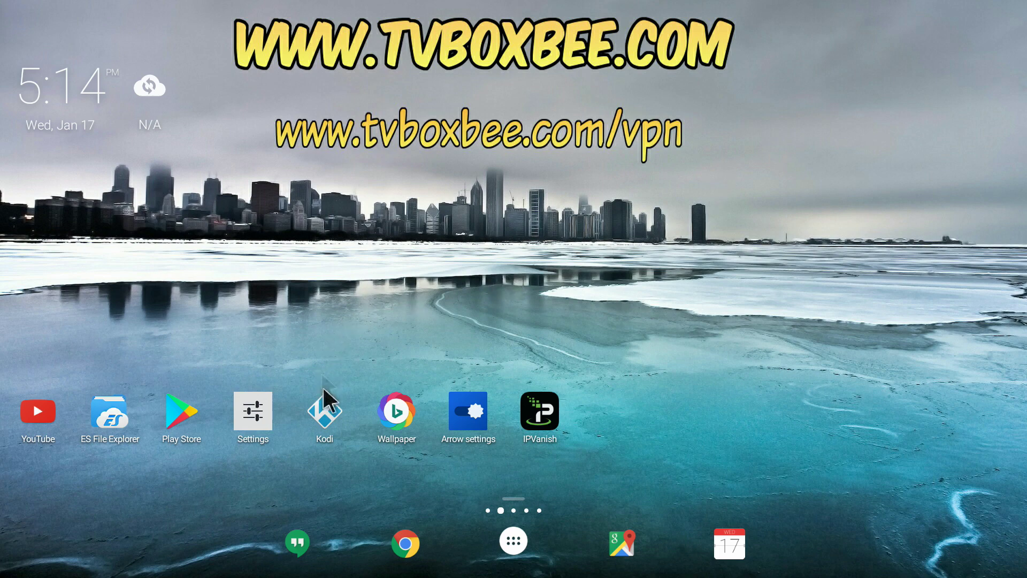
Launch Kodi and enable Unknown sources under System > Add-ons settings.
click(325, 412)
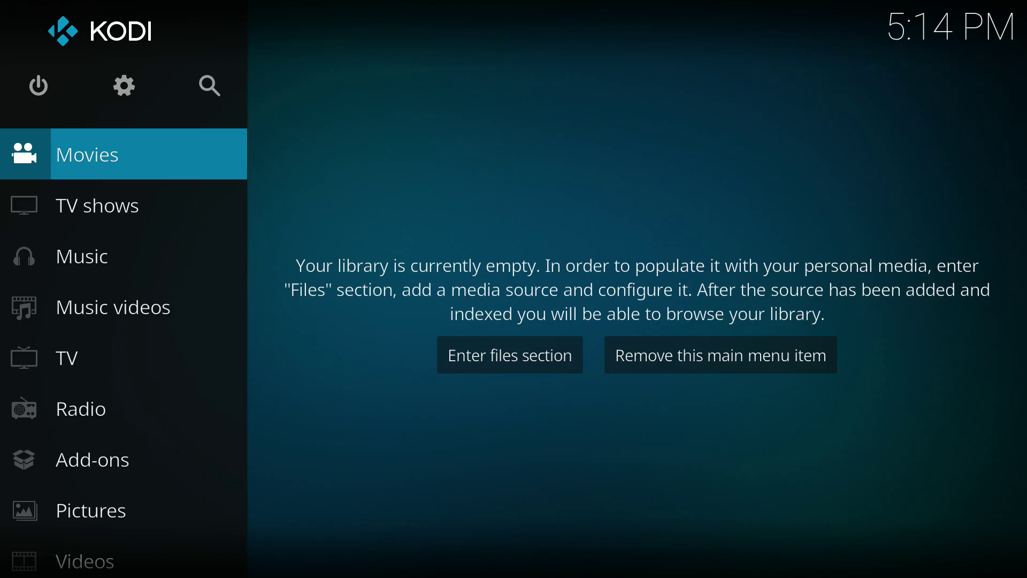
click(133, 94)
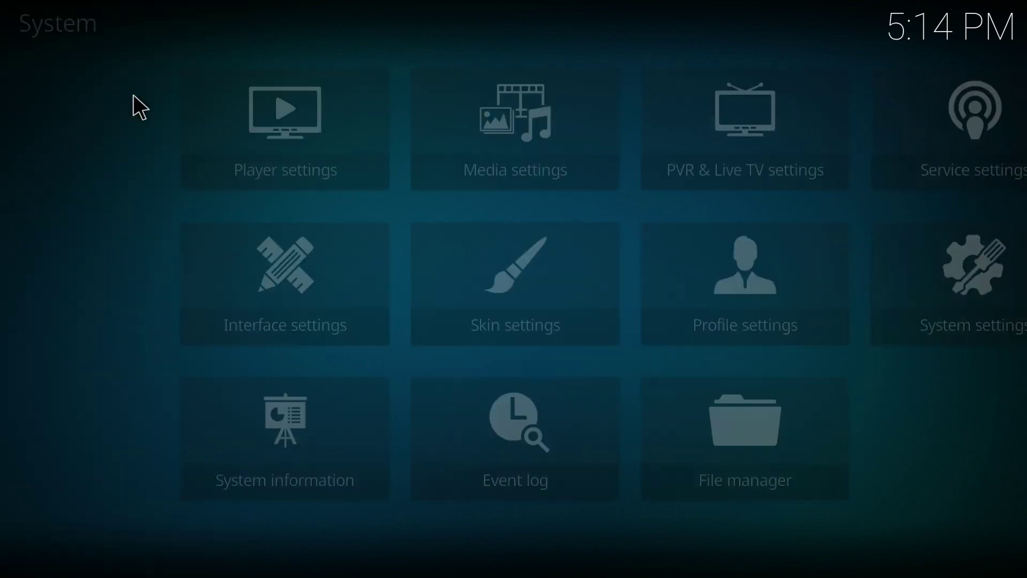
key(Down)
key(Down)
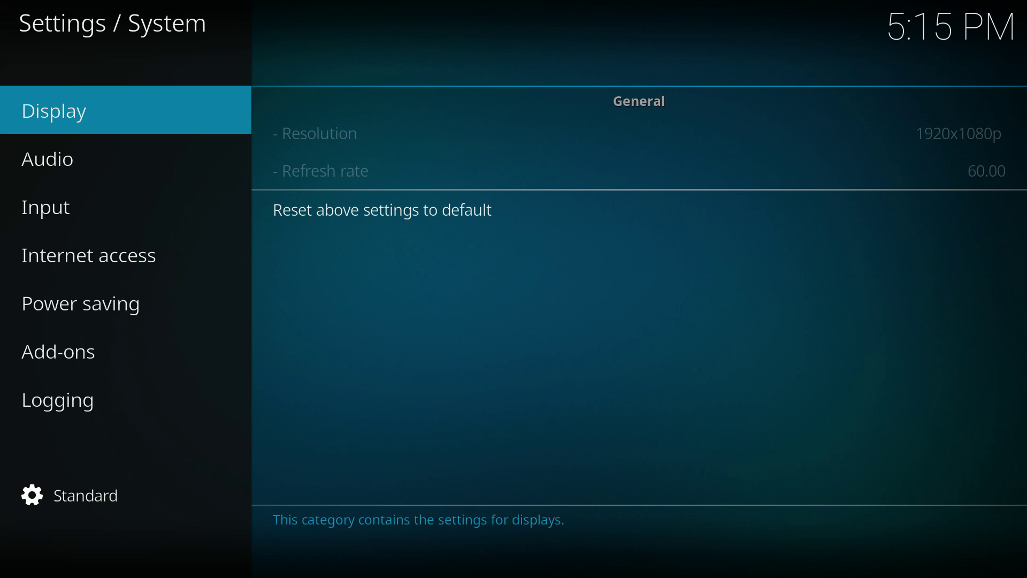
key(Down)
key(Down)
key(Down)
key(Down)
key(Down)
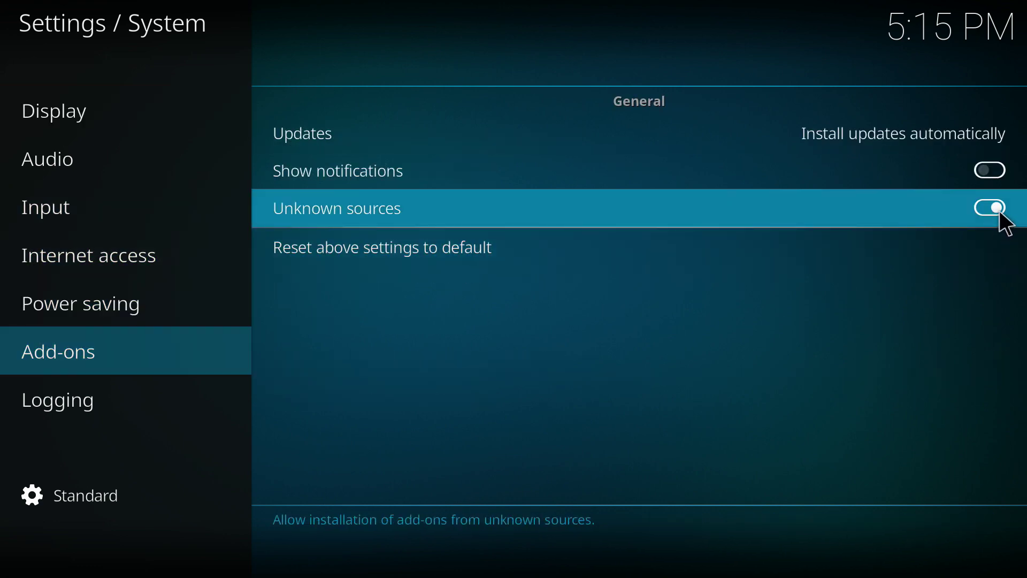
Return to the System menu and open File manager's source list.
key(Escape)
key(Down)
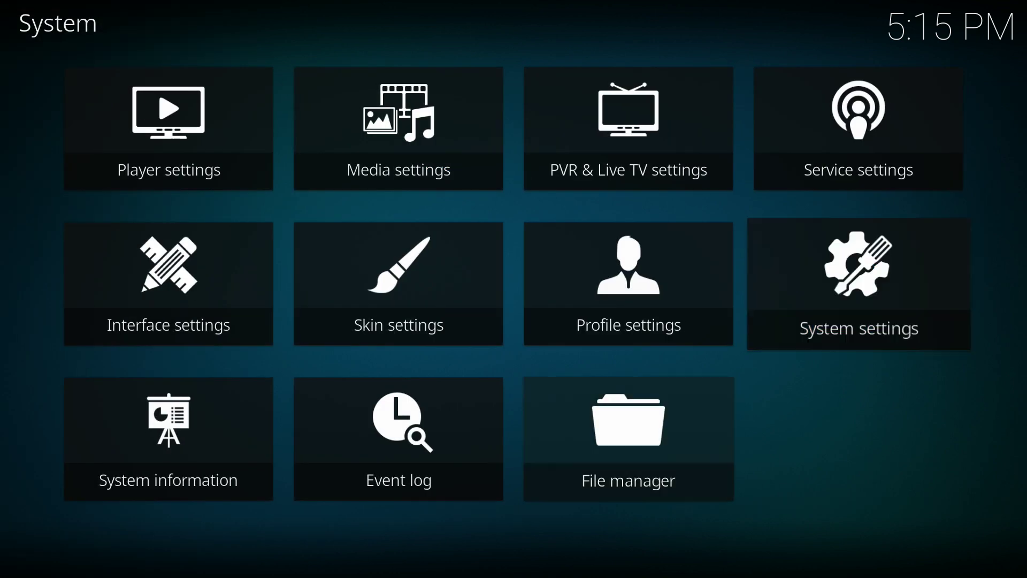
key(Up)
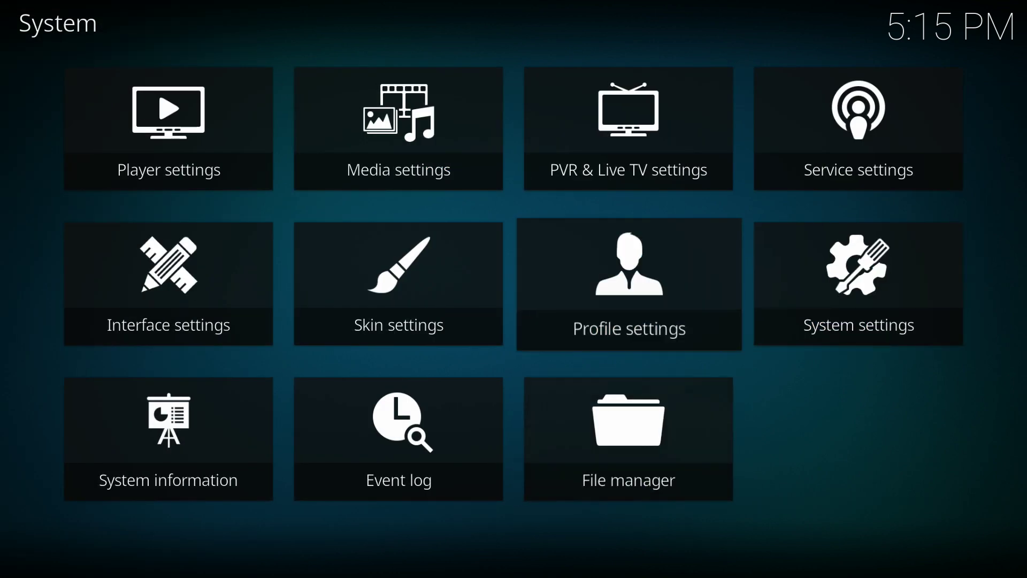
key(Down)
key(Up)
key(Down)
key(Return)
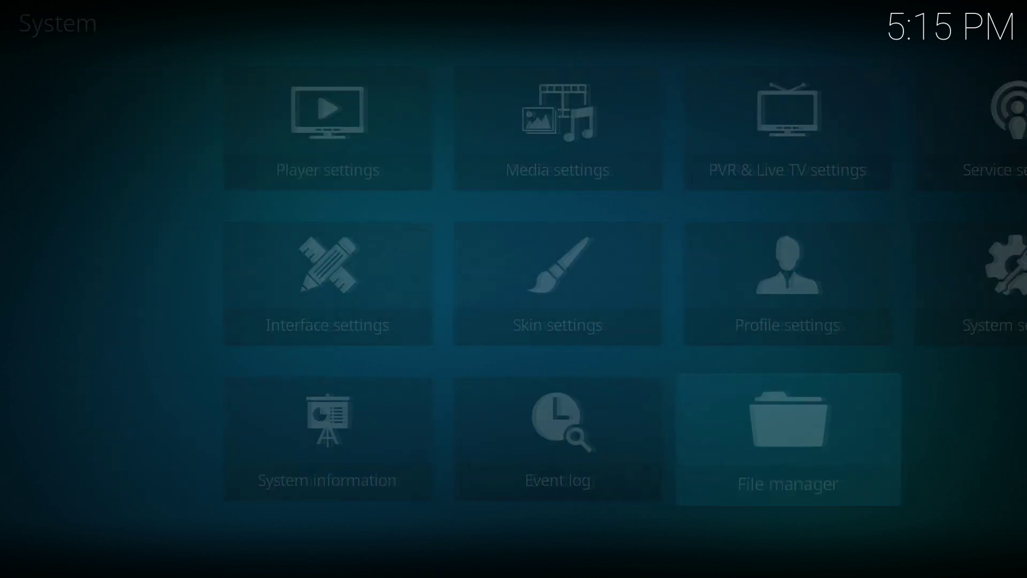
key(Down)
key(Down)
key(Down)
key(Down)
key(Down)
key(Down)
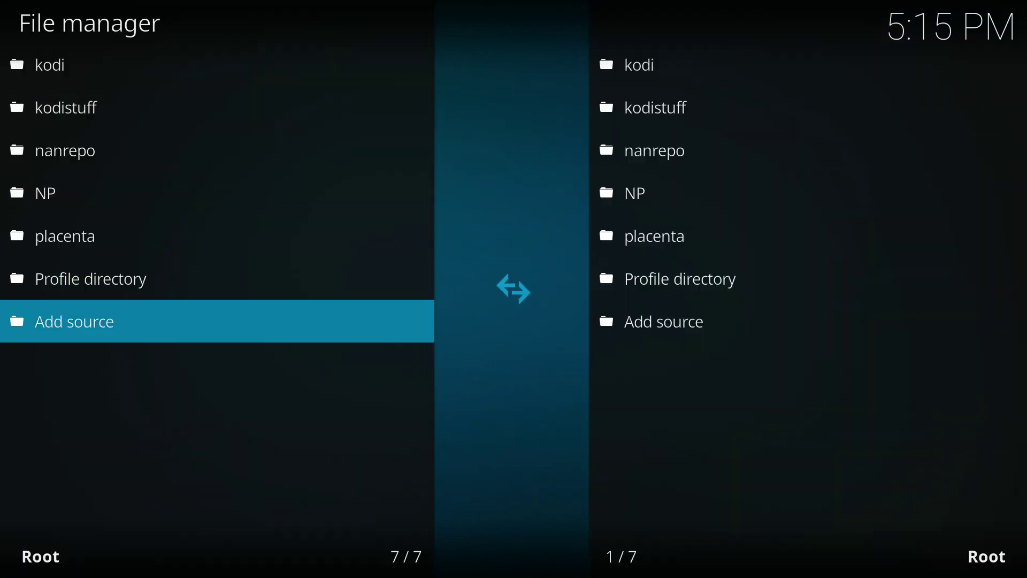
key(Return)
key(Return)
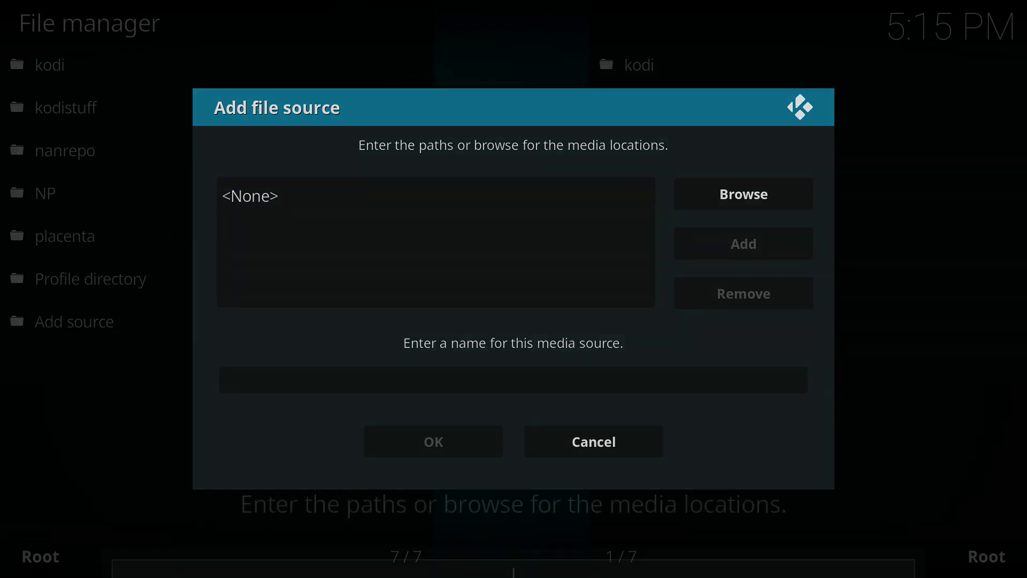
text(ht)
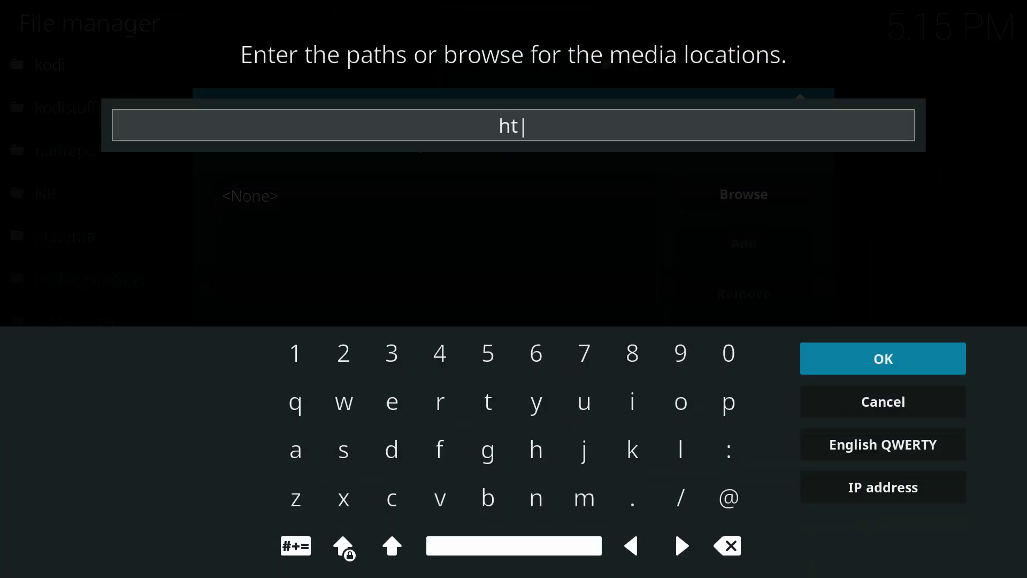
text(tp://dimitrology.com/repo)
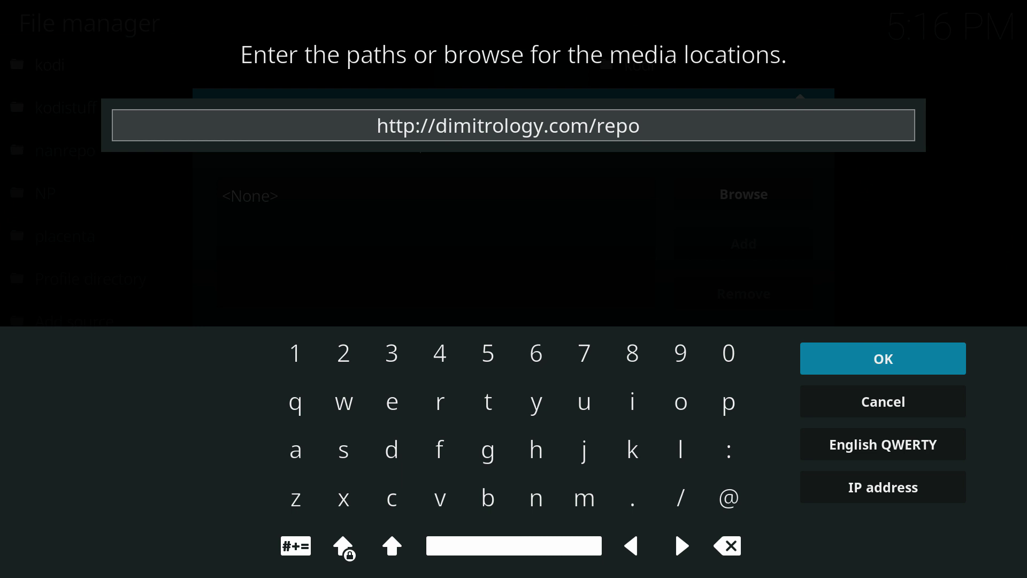
key(Return)
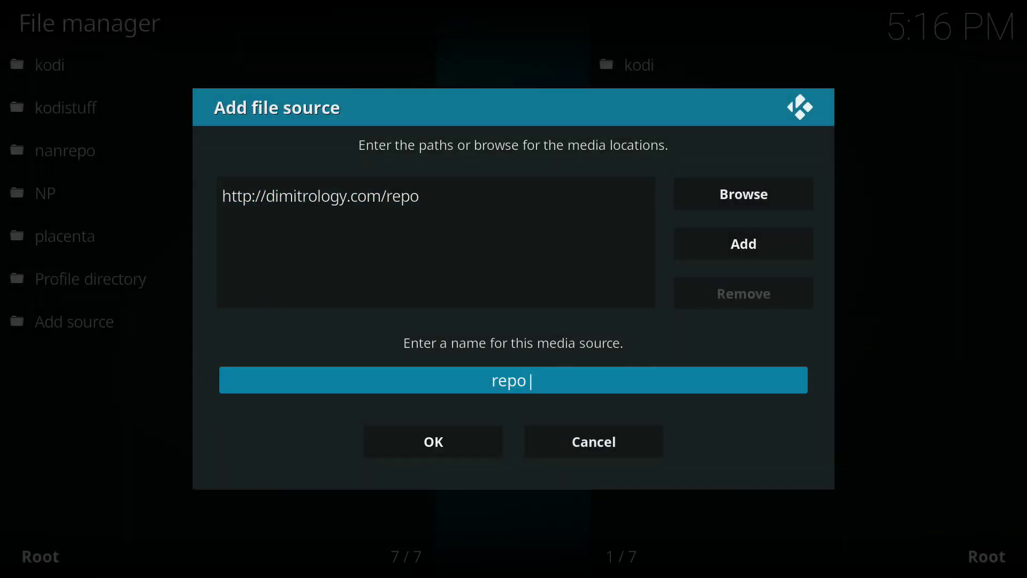
key(BackSpace)
key(BackSpace)
key(BackSpace)
key(BackSpace)
text(aptoide)
key(Down)
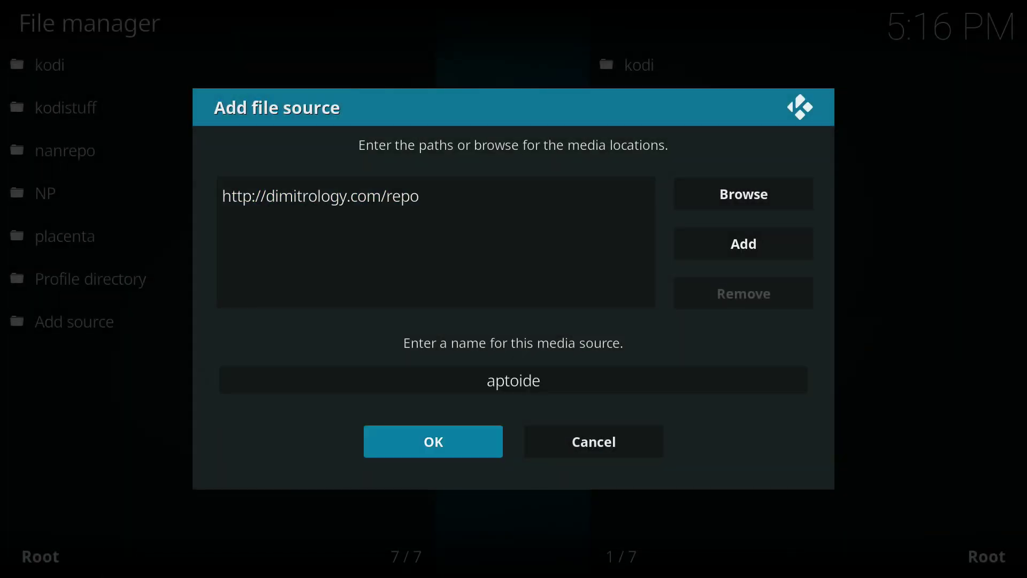
key(Return)
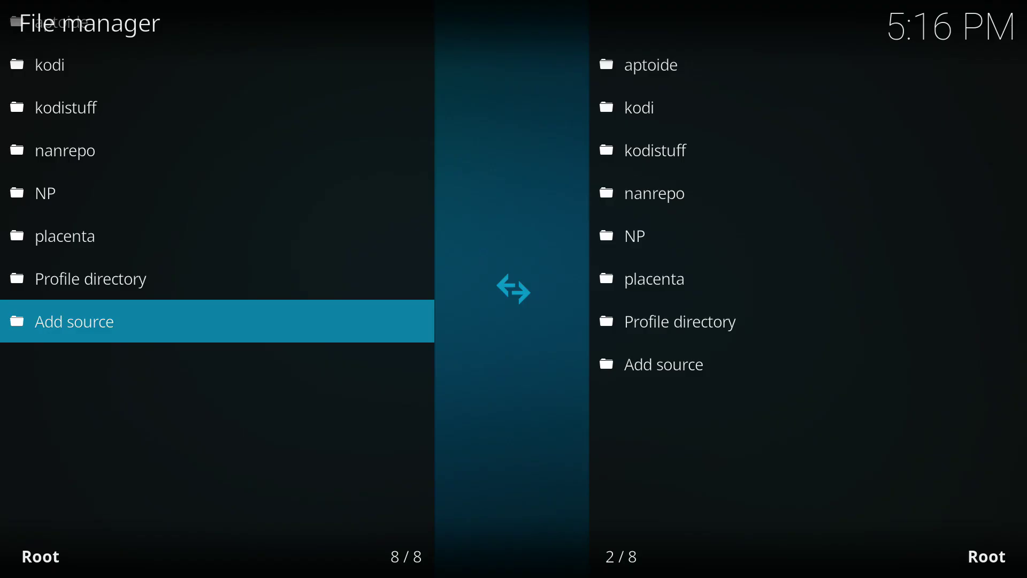
key(Escape)
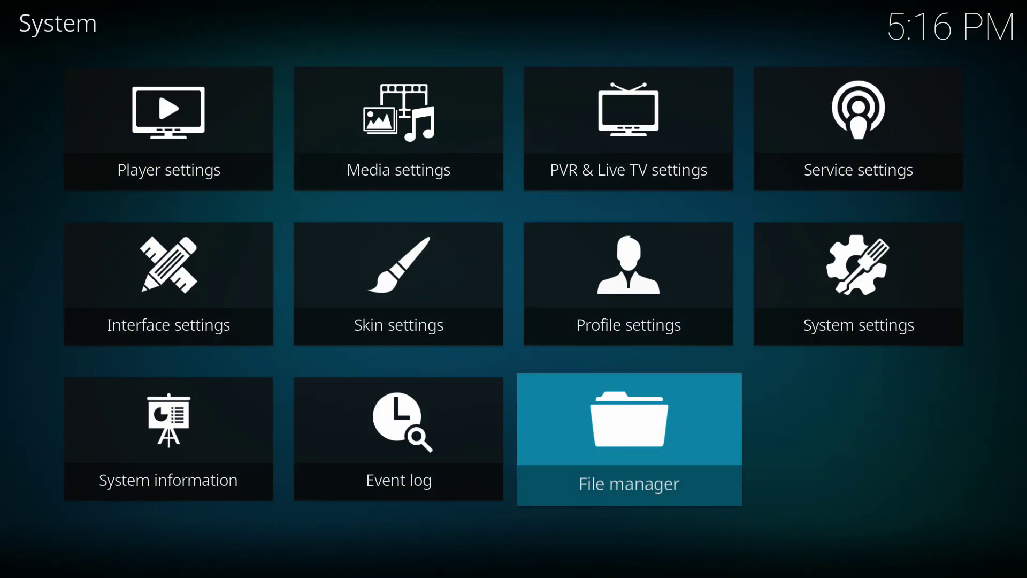
Go from System settings to the Add-ons section and open the Add-on browser.
key(Escape)
key(Down)
key(Down)
key(Down)
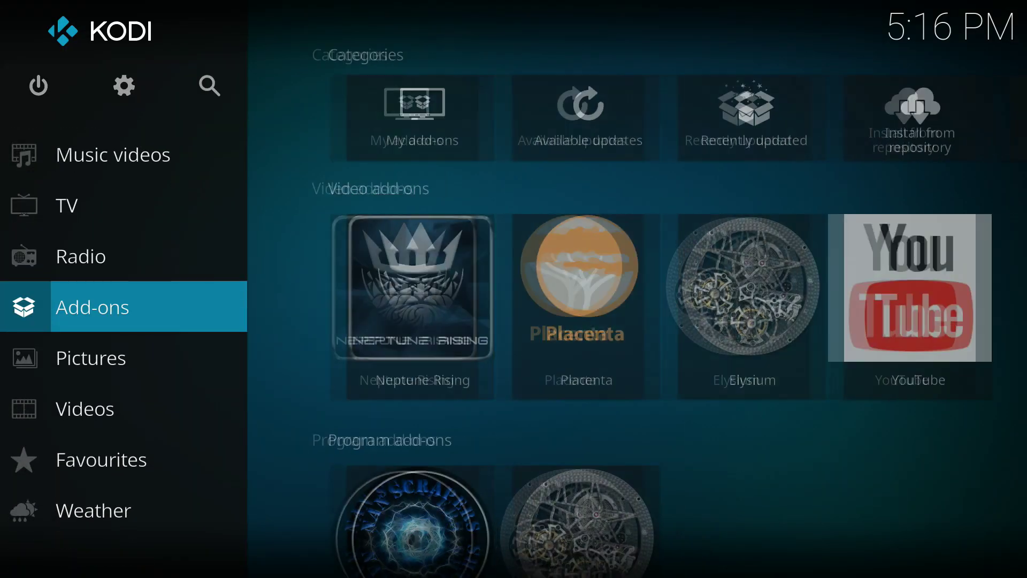
key(Return)
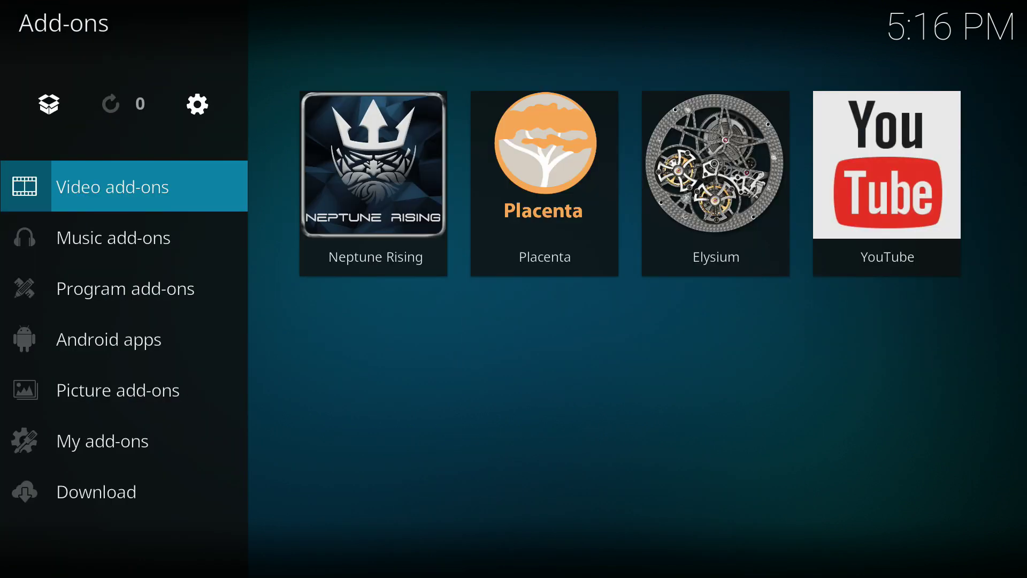
key(Up)
key(Right)
key(Left)
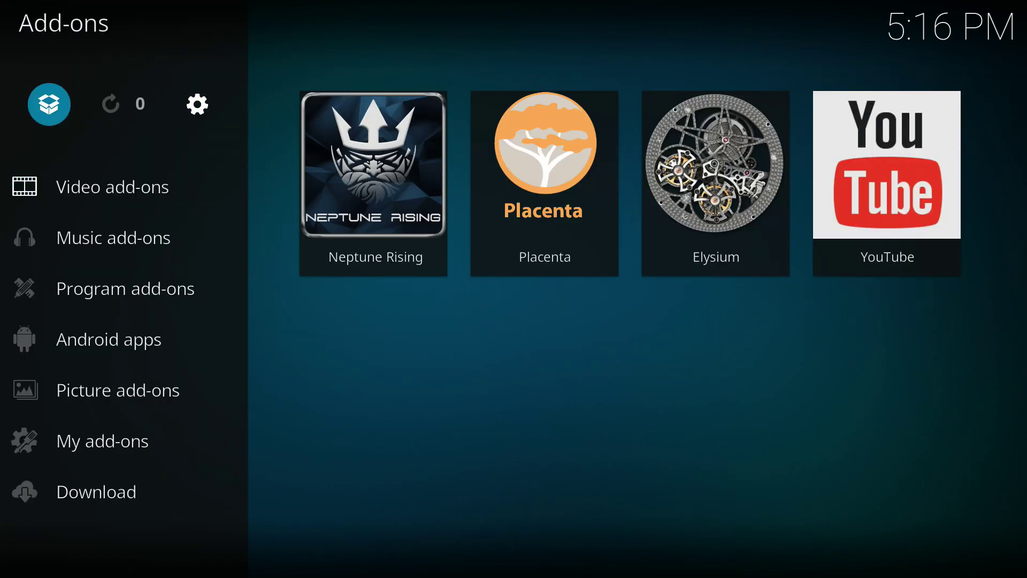
click(48, 110)
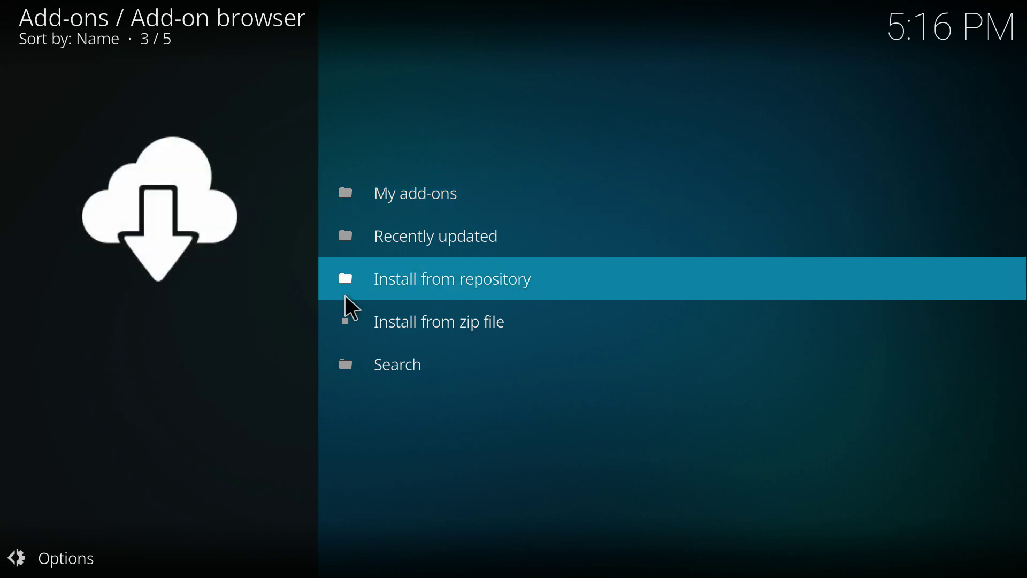
Install repository.aenemapy-2018.01.04.2.zip from the aptoide source via Install from zip file.
click(365, 323)
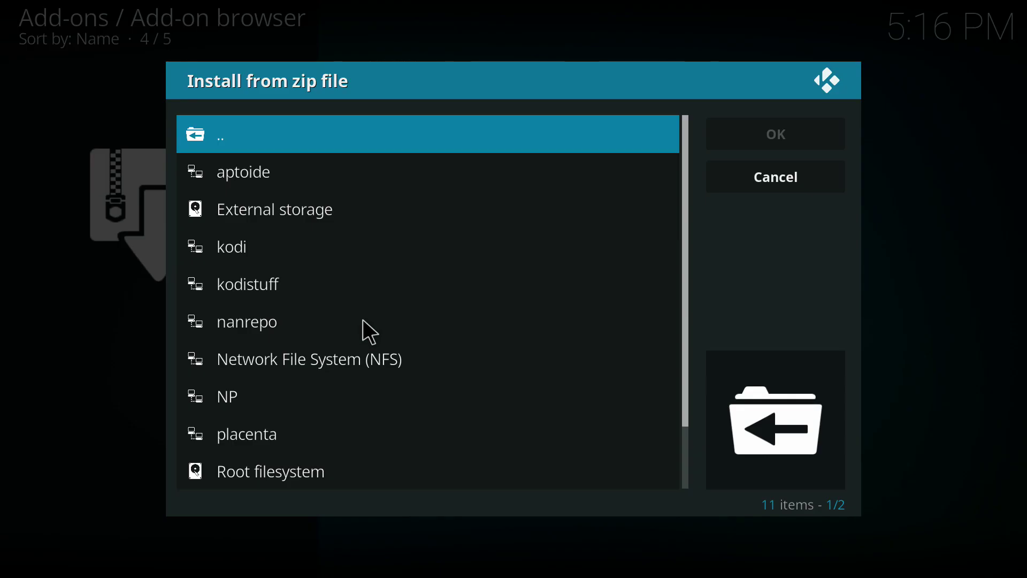
key(Down)
key(Down)
key(Down)
key(Up)
key(Up)
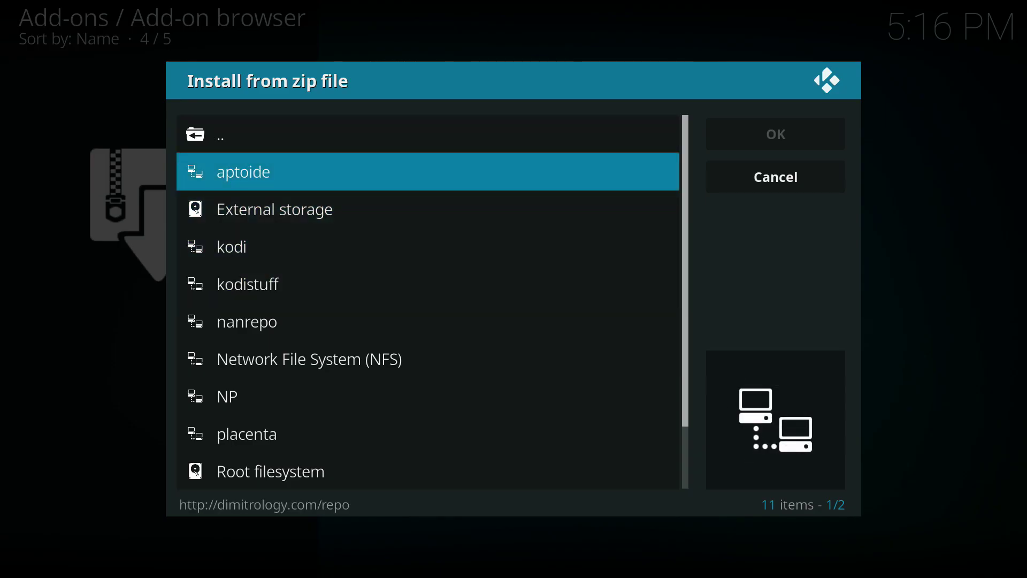
key(Return)
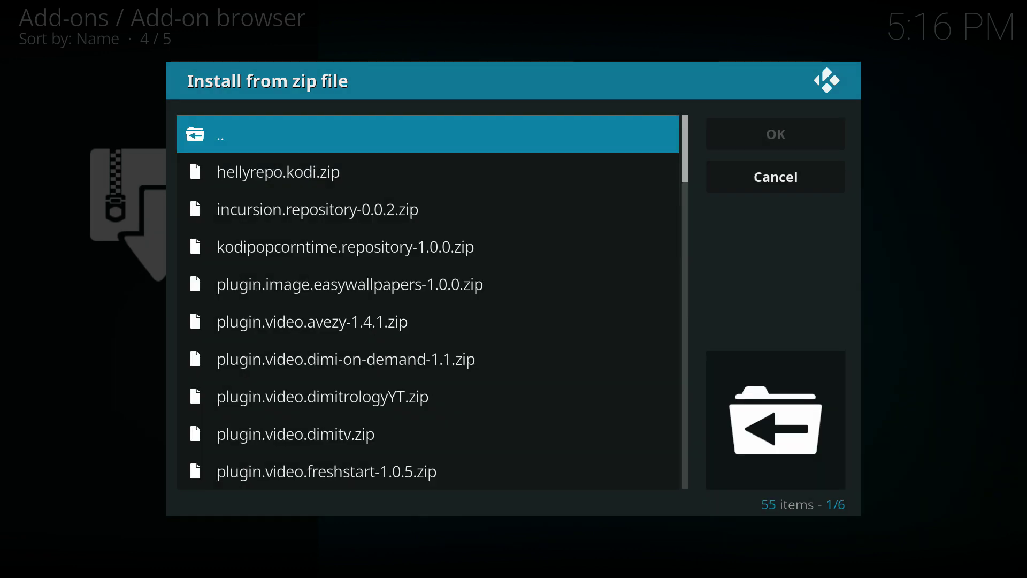
key(Down)
key(Down)
key(Down)
key(Down)
key(Down)
key(Down)
key(Down)
key(Down)
key(Down)
key(Down)
key(Down)
key(Down)
key(Down)
key(Down)
key(Down)
key(Down)
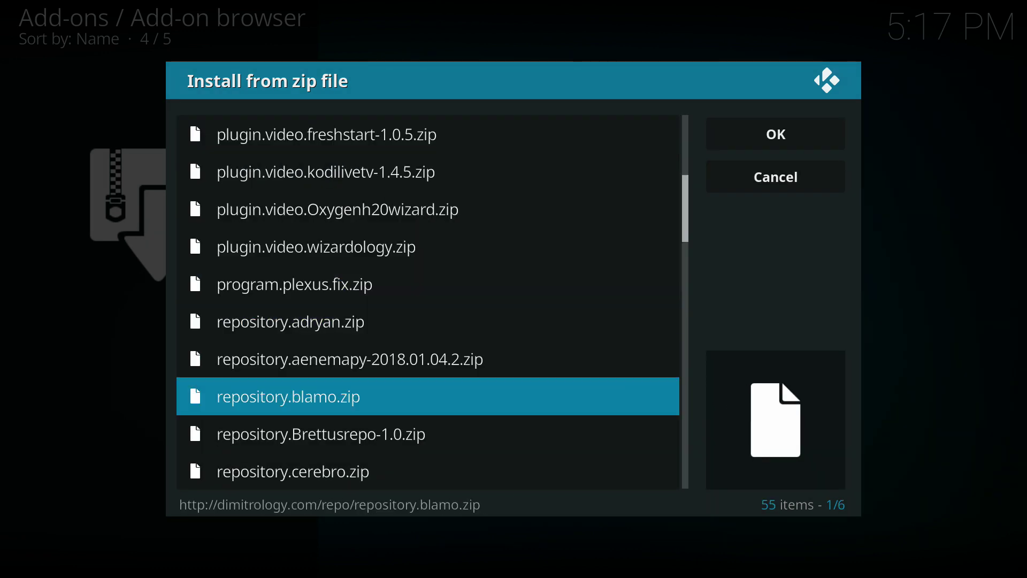
key(Up)
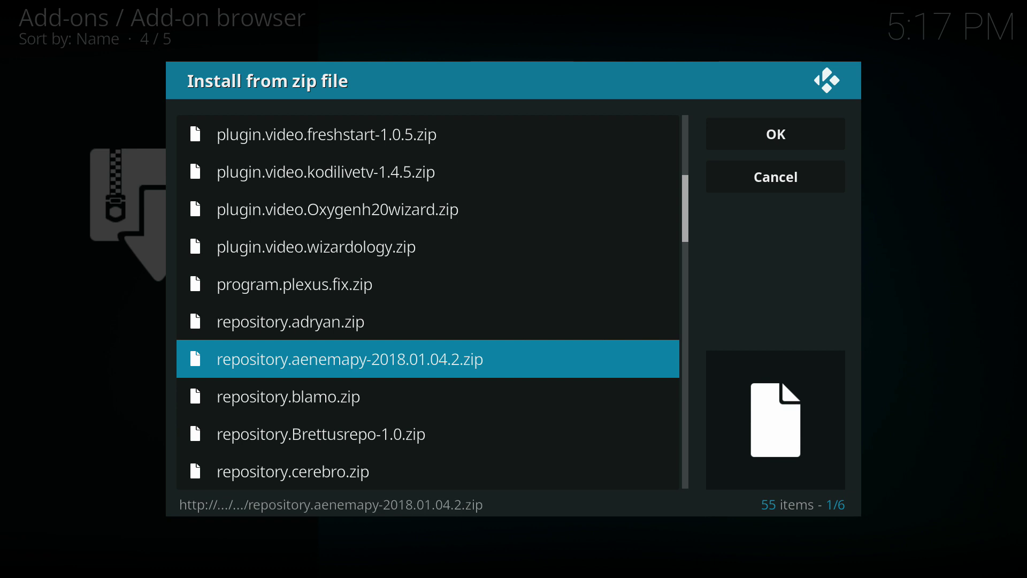
key(Return)
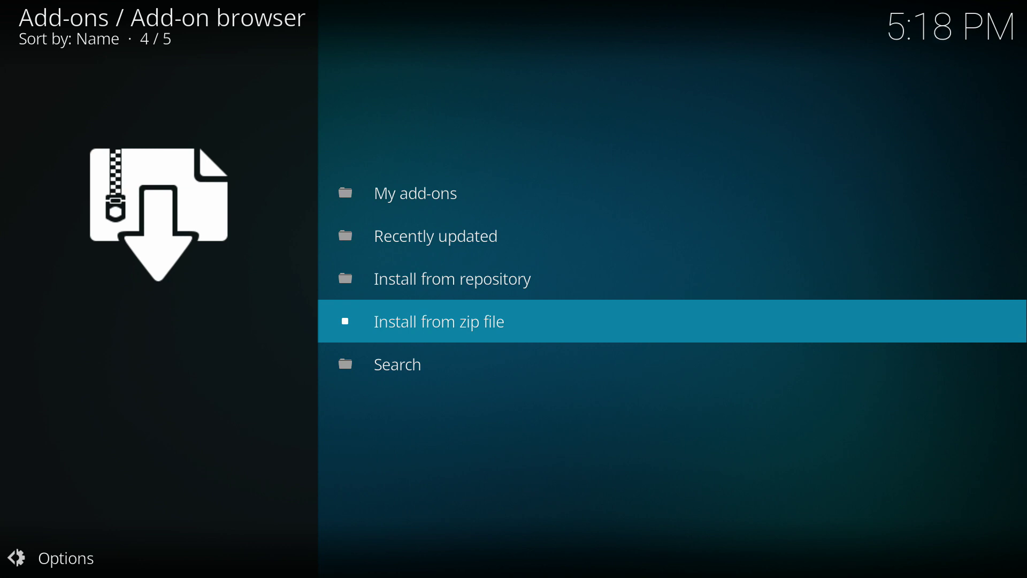
Install Aptoide for Kodi from the Aenemapy Addons Repository's Video add-ons, then return home.
key(Up)
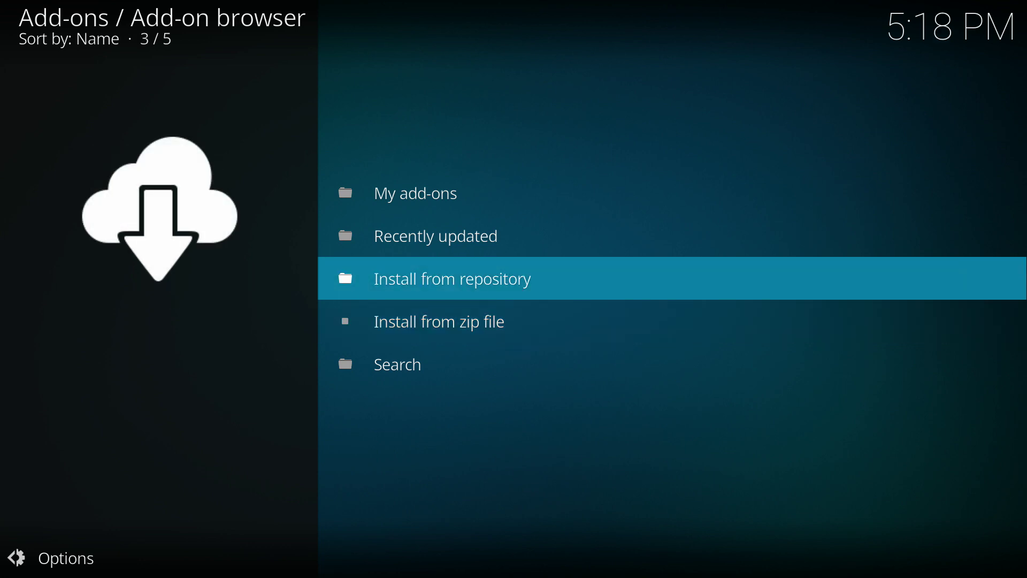
key(Return)
key(Down)
key(Down)
key(Down)
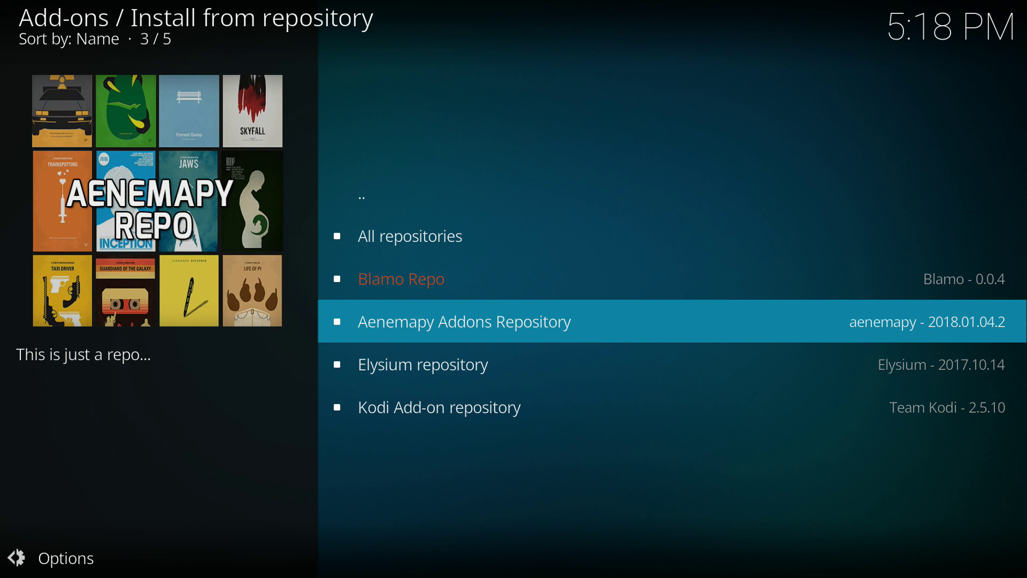
key(Return)
key(Down)
key(Down)
key(Down)
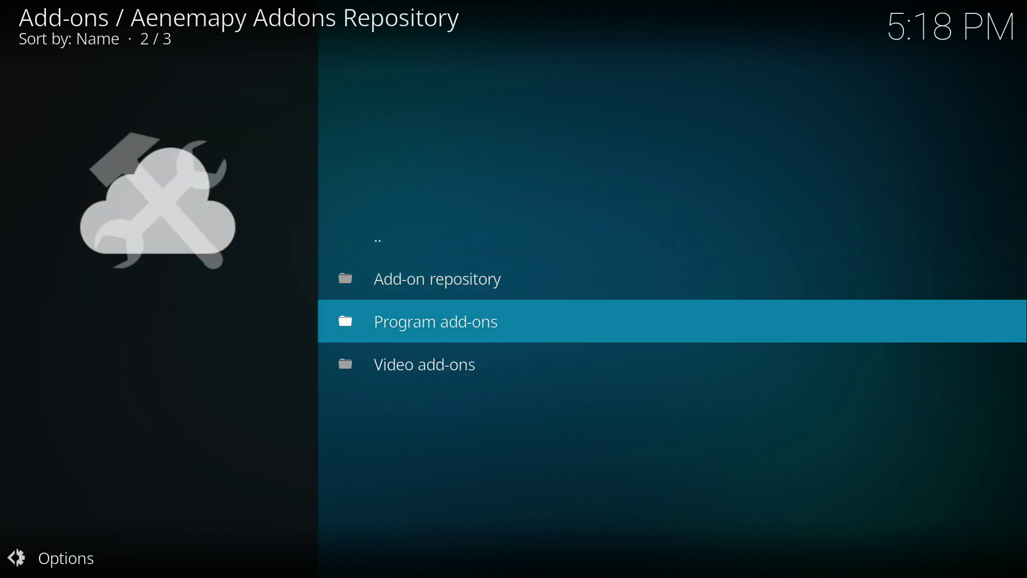
key(Return)
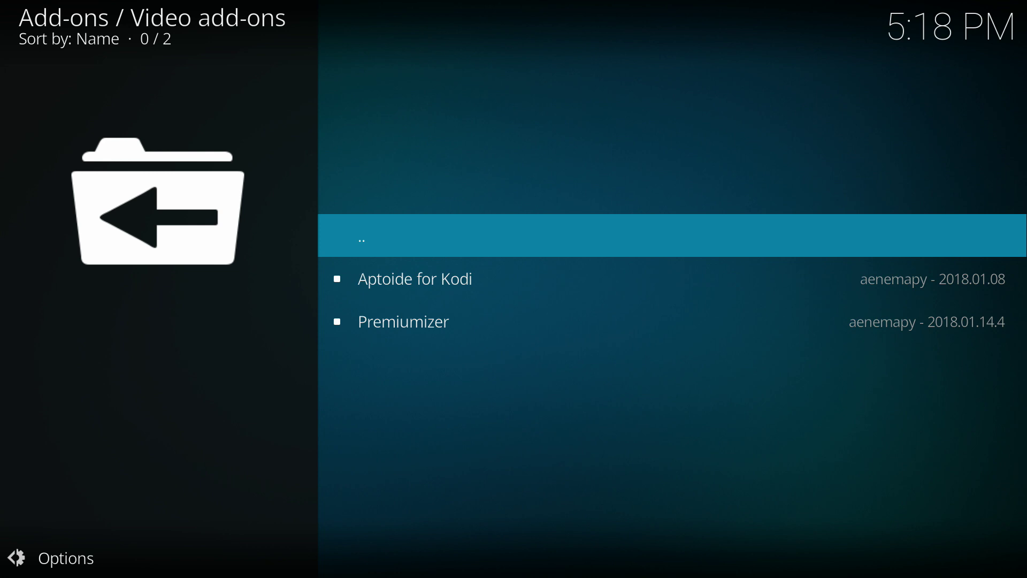
key(Down)
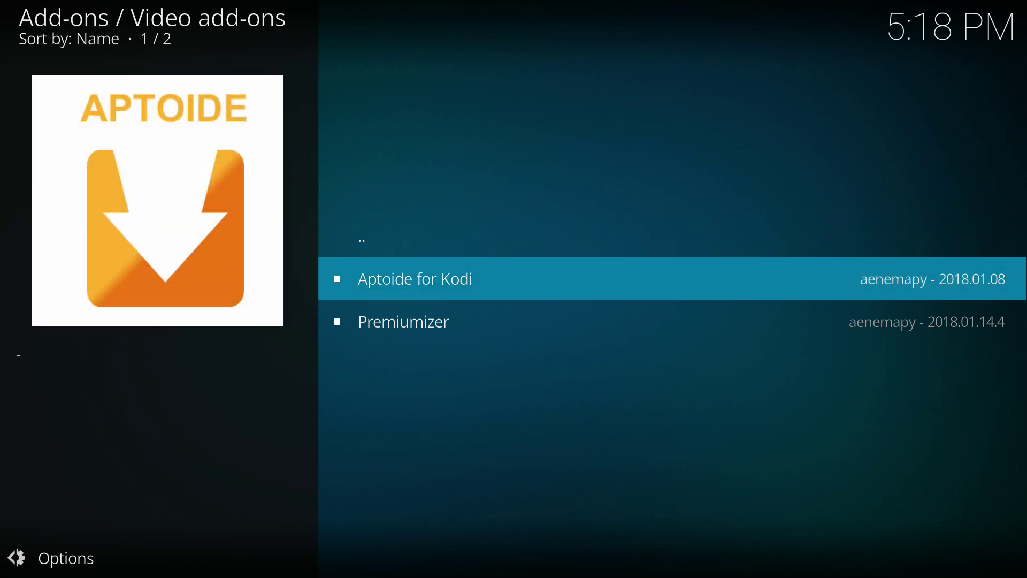
key(Return)
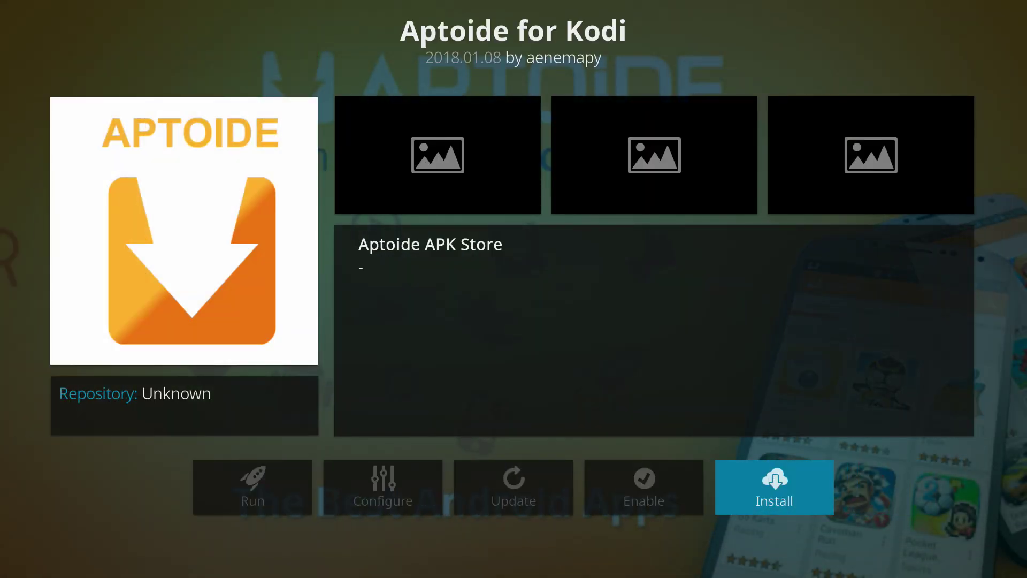
key(Return)
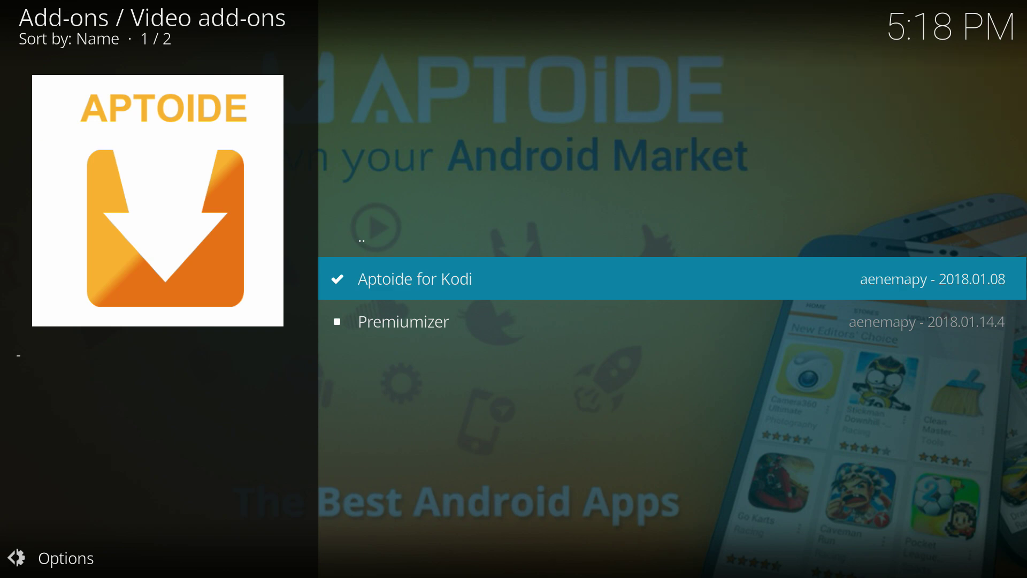
key(BackSpace)
key(BackSpace)
key(BackSpace)
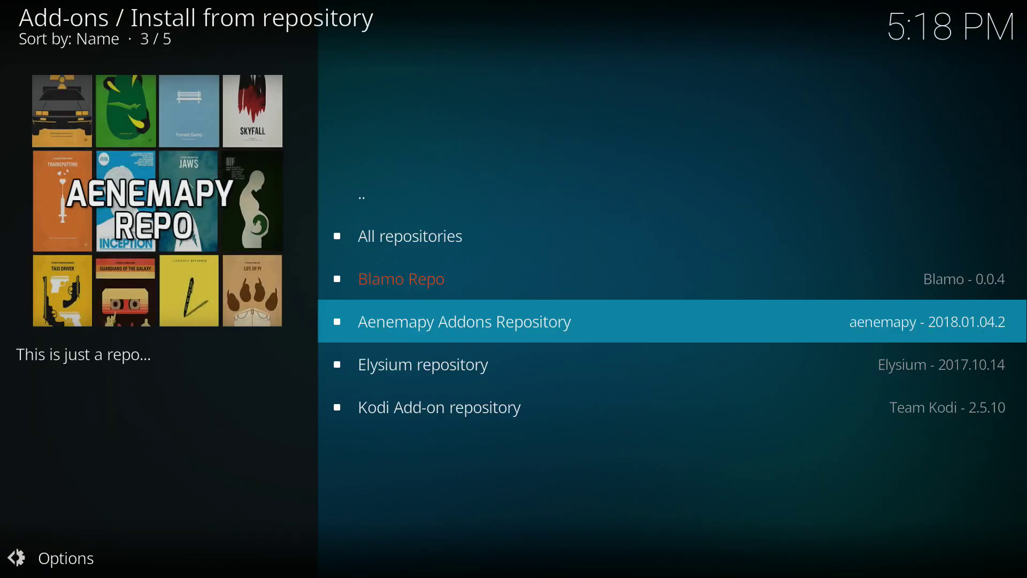
key(BackSpace)
key(BackSpace)
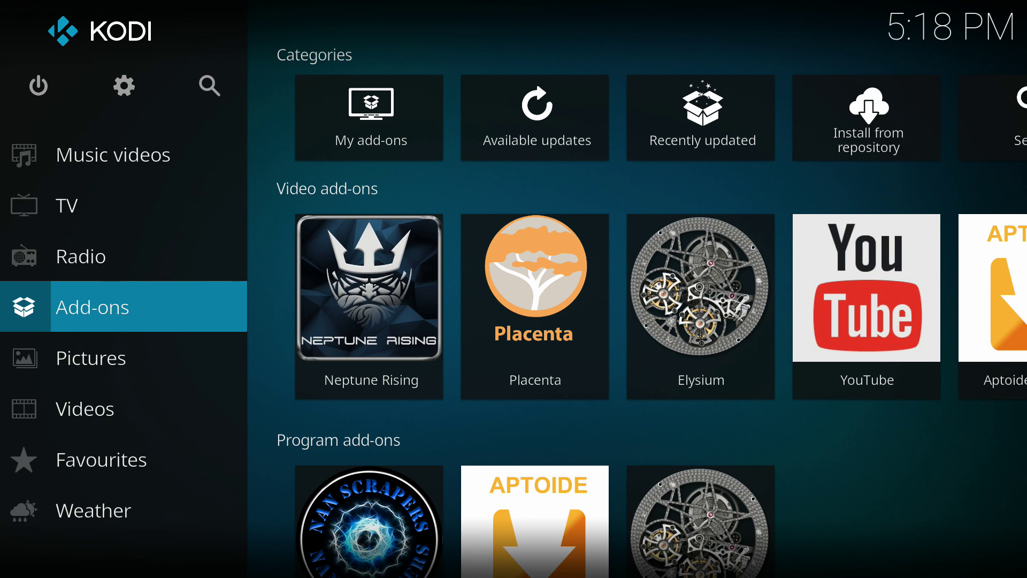
Launch Aptoide for Kodi from the home screen's Video add-ons row.
key(Right)
key(Right)
key(Right)
key(Right)
key(Right)
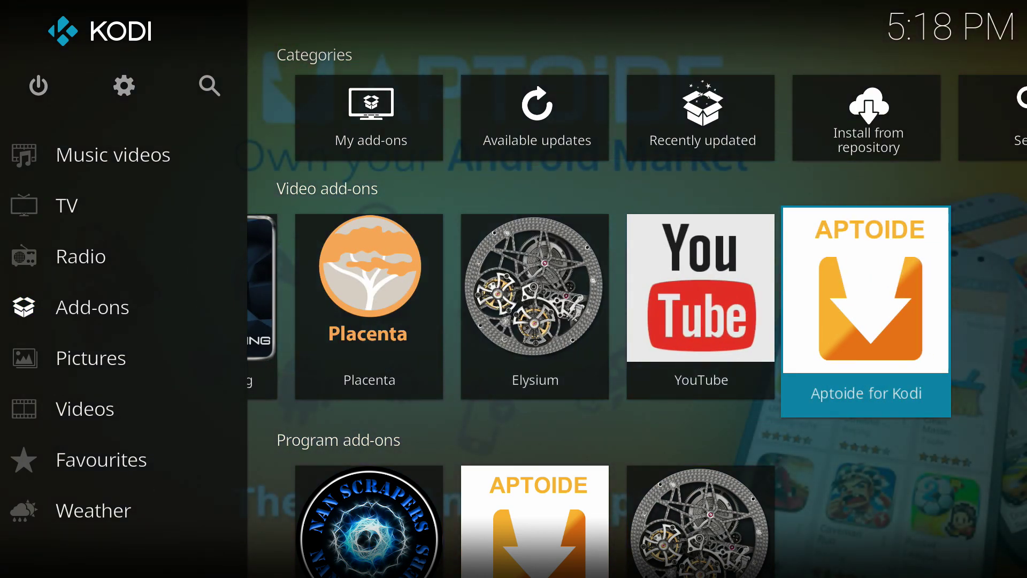
key(Return)
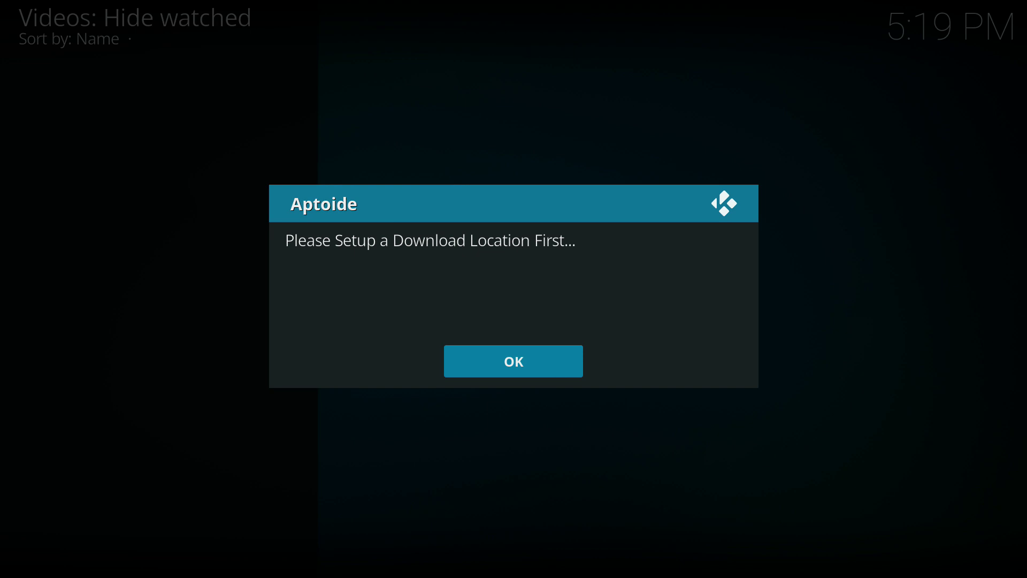
Set Aptoide's Download Location to /storage/emulated/0/Download/ and confirm the settings.
click(554, 371)
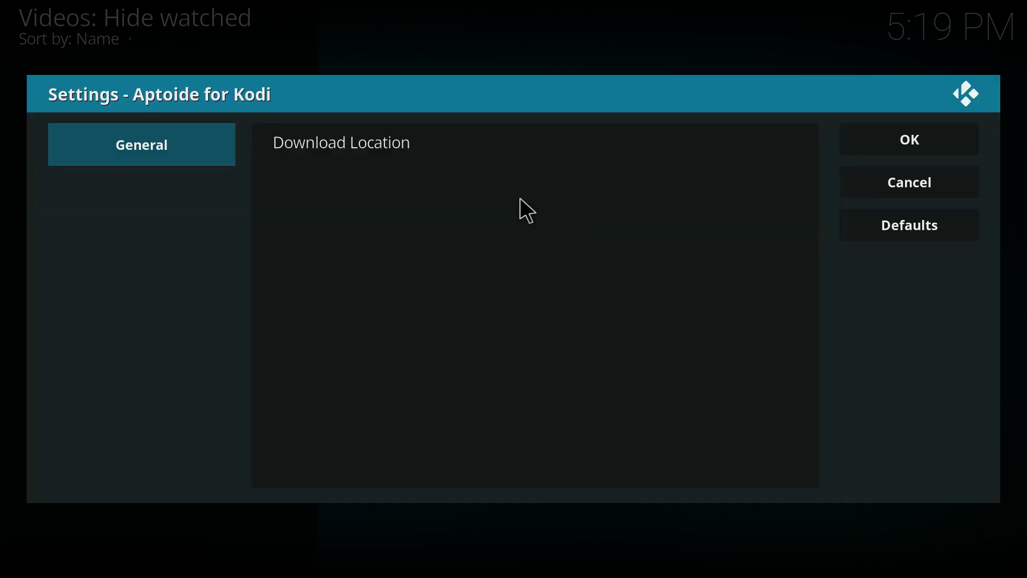
click(413, 144)
key(Down)
key(Down)
key(Up)
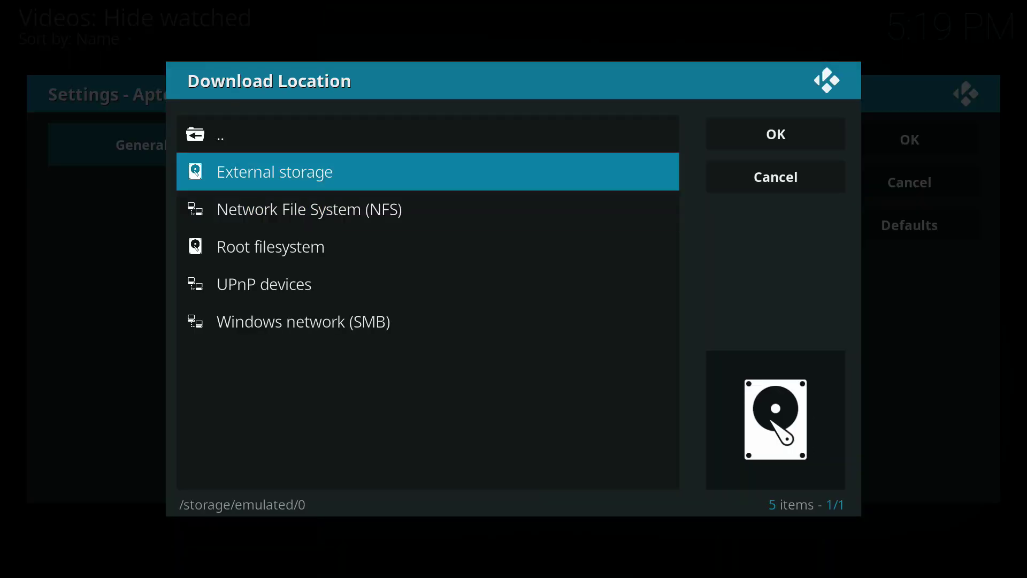
key(Return)
key(Down)
key(Down)
key(Down)
key(Down)
key(Down)
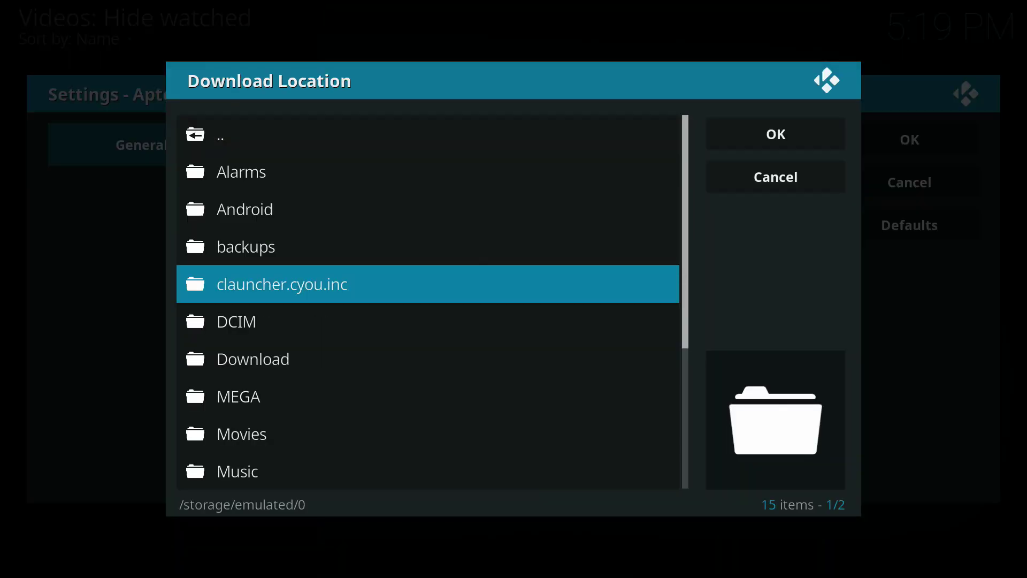
key(Down)
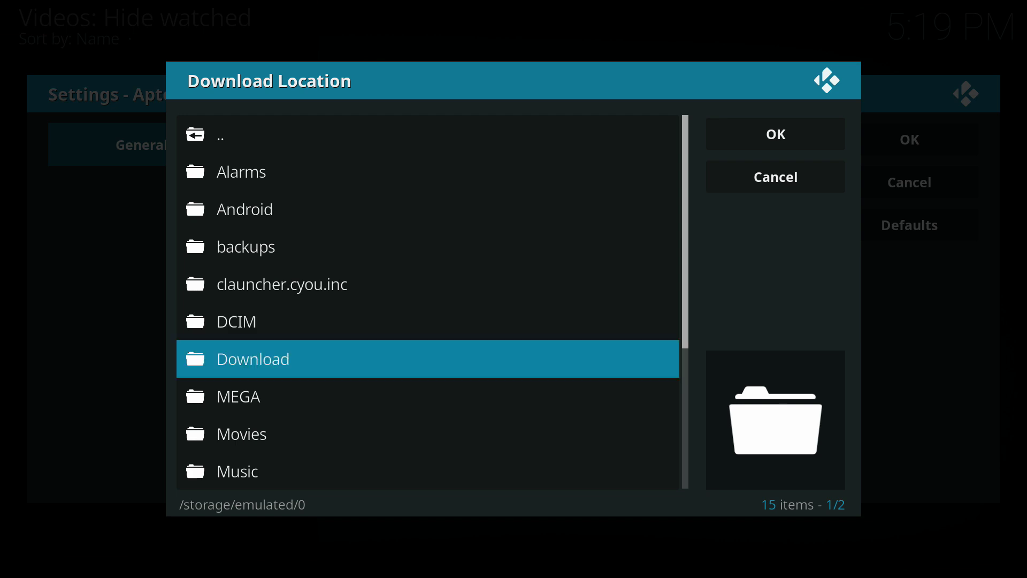
key(Return)
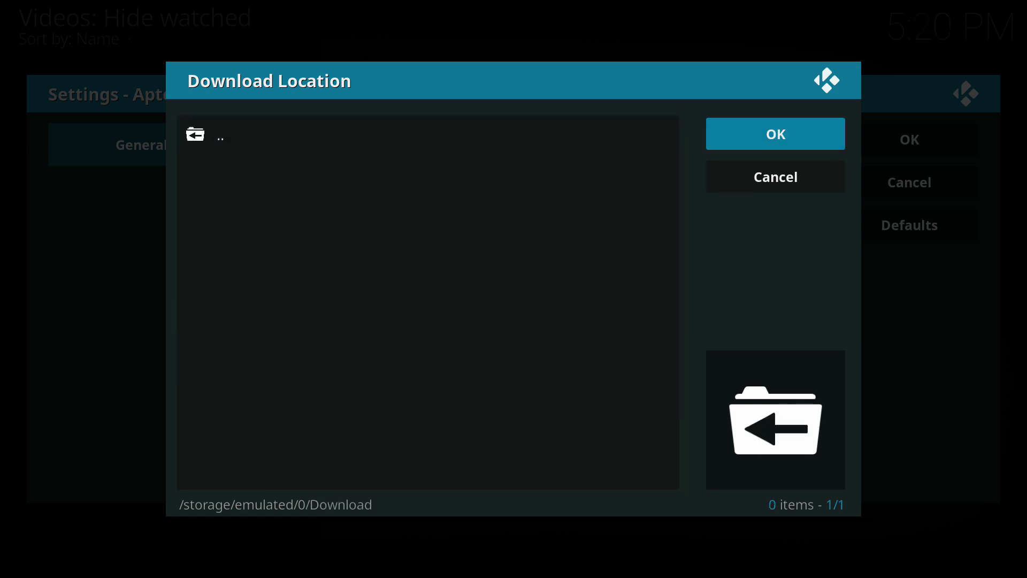
key(Down)
key(Up)
key(Return)
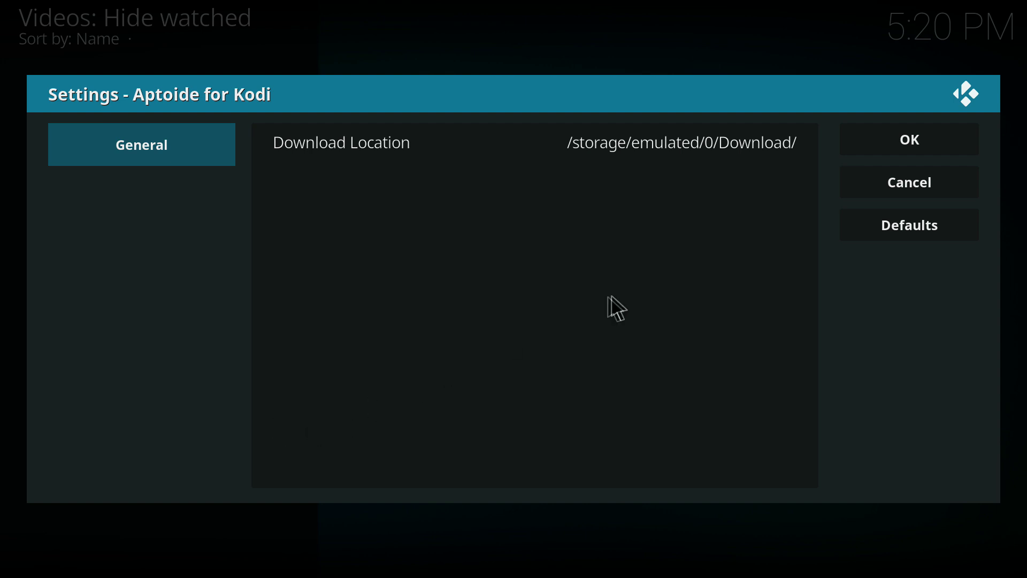
click(909, 141)
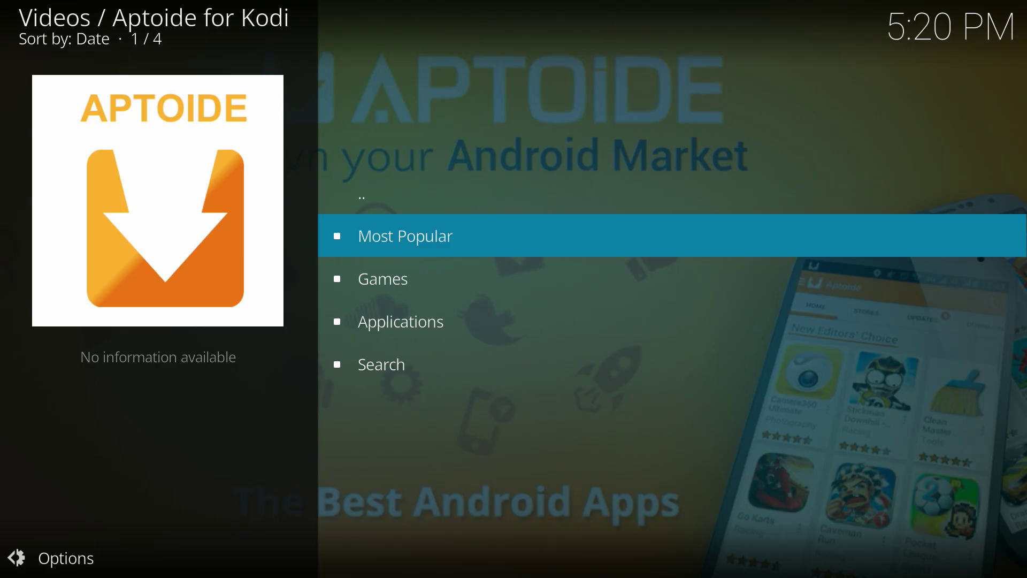
Choose Candy Crush Saga in Aptoide's Most Popular list to download candy-crush-saga.apk.
key(Down)
key(Down)
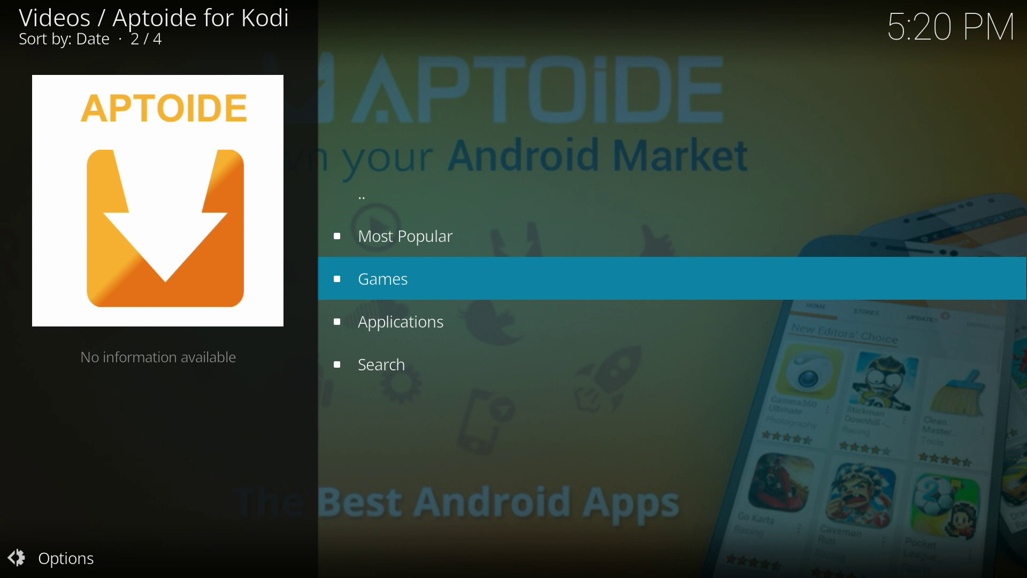
key(Down)
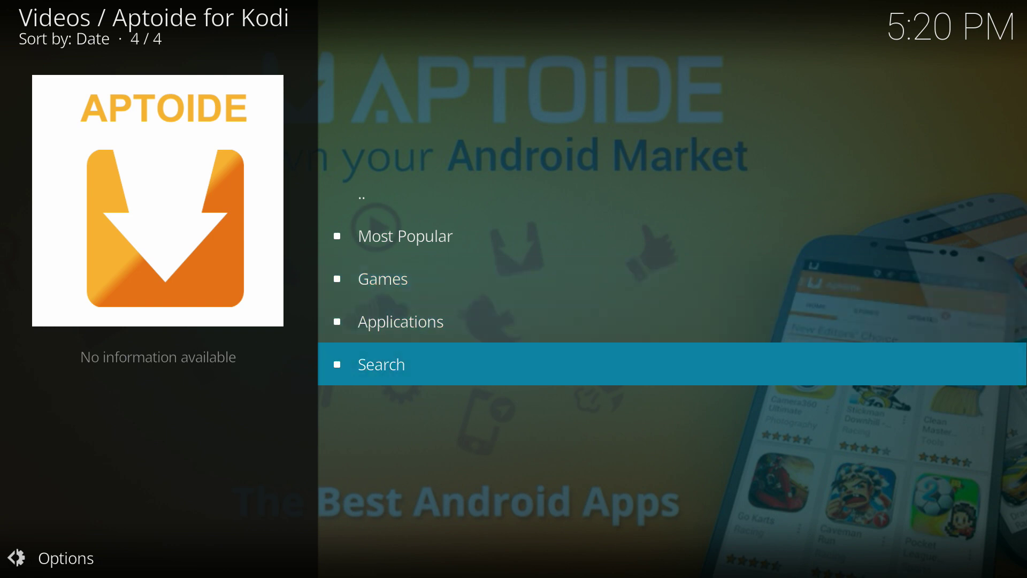
key(Down)
key(Return)
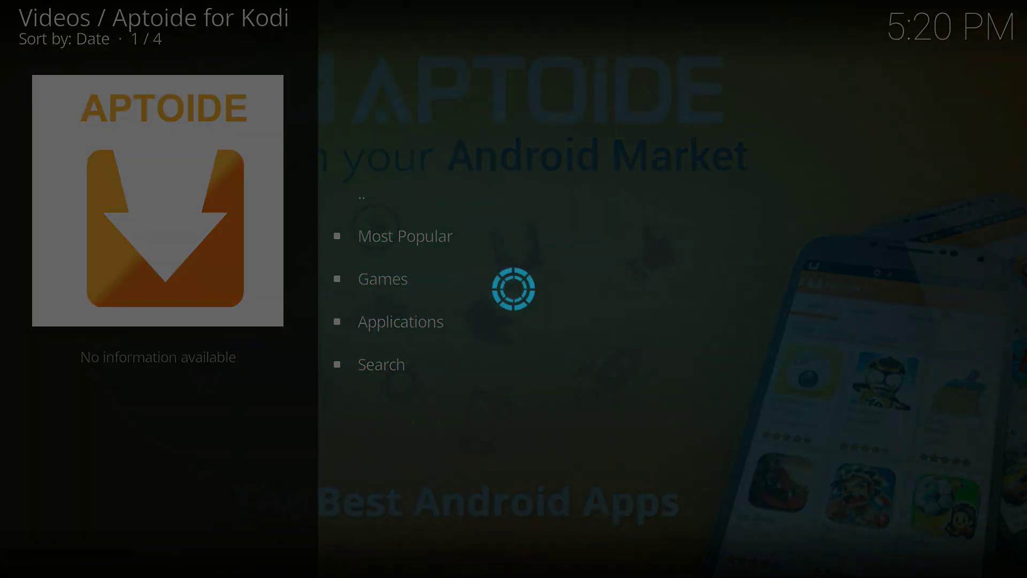
key(Down)
key(Down)
key(Down)
key(Down)
key(Down)
key(Down)
key(Down)
key(Down)
key(Down)
key(Down)
key(Down)
key(Down)
key(Down)
key(Down)
key(Down)
key(Down)
key(Down)
key(Down)
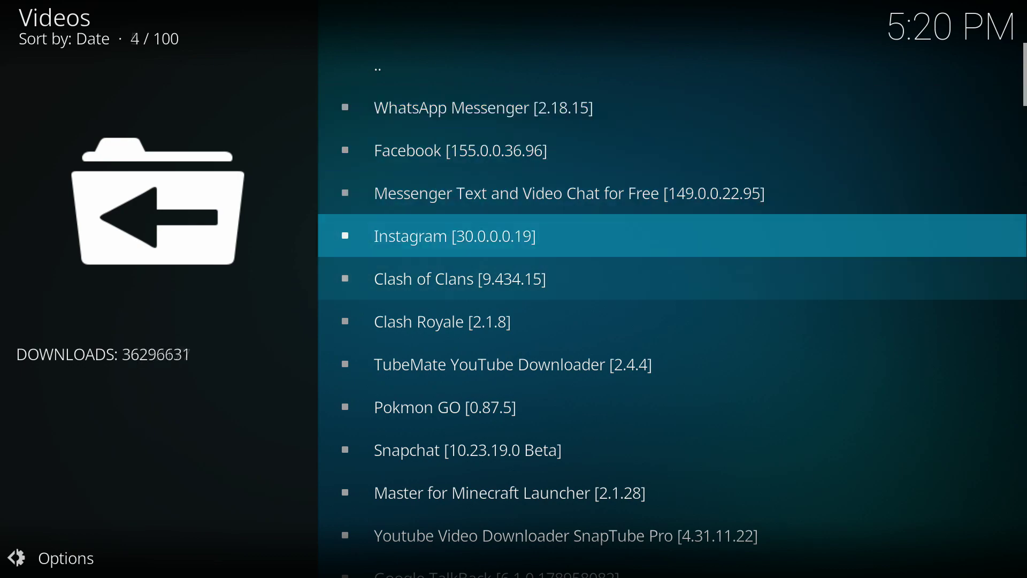
key(Up)
key(Up)
key(Up)
key(Up)
key(Up)
key(Up)
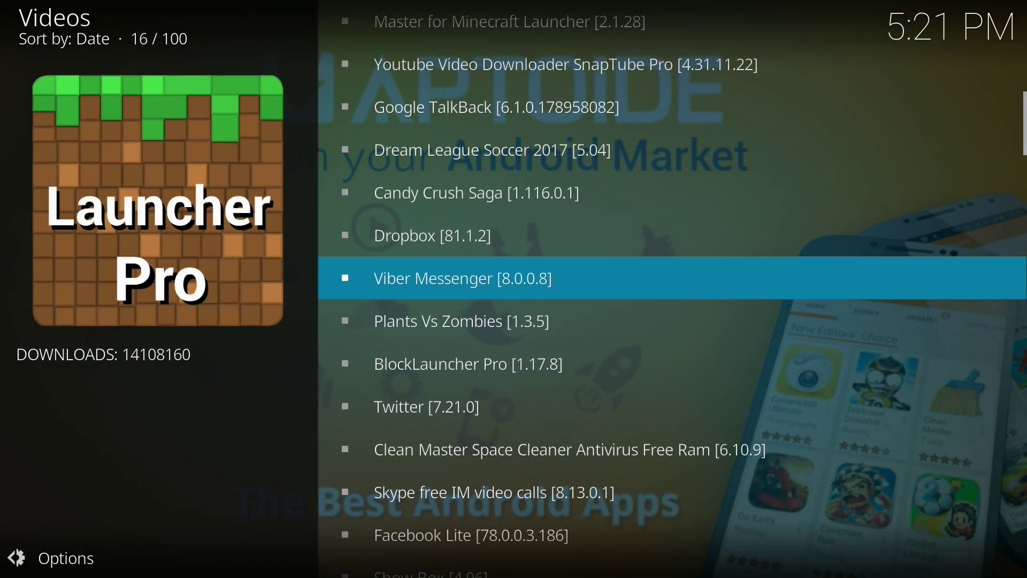
key(Down)
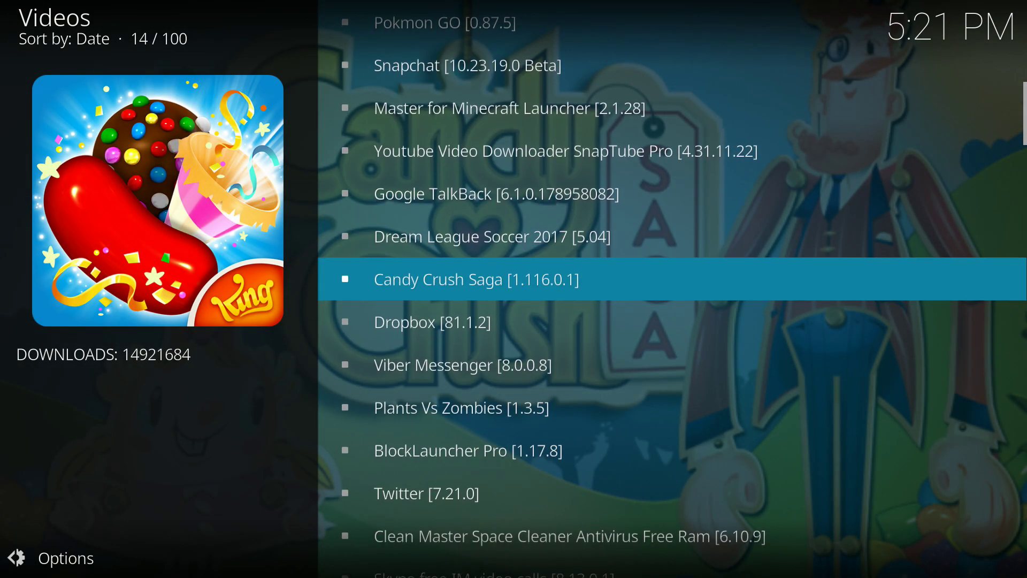
key(Return)
key(Return)
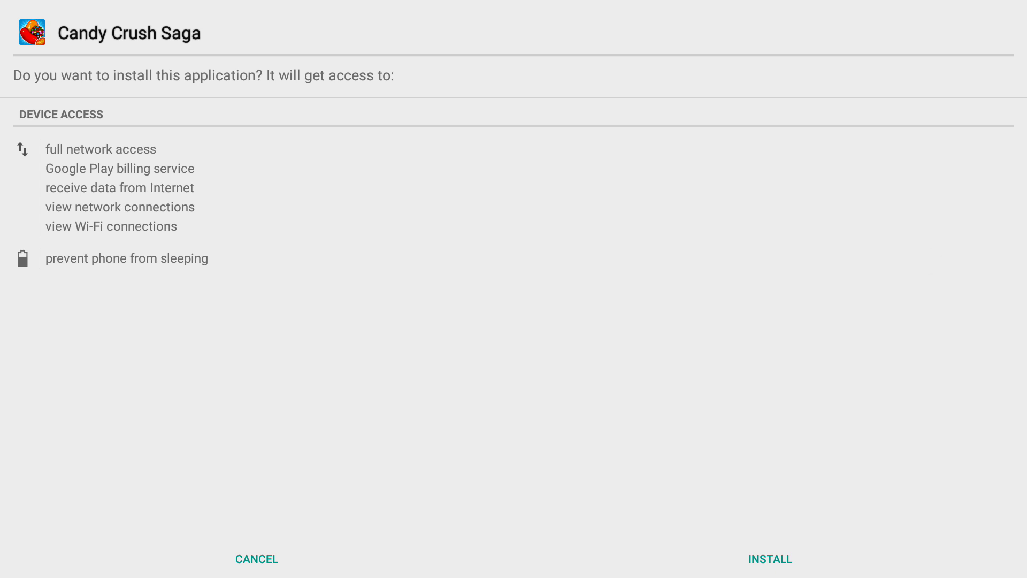
Approve the Candy Crush Saga install, then finish with DONE.
click(776, 567)
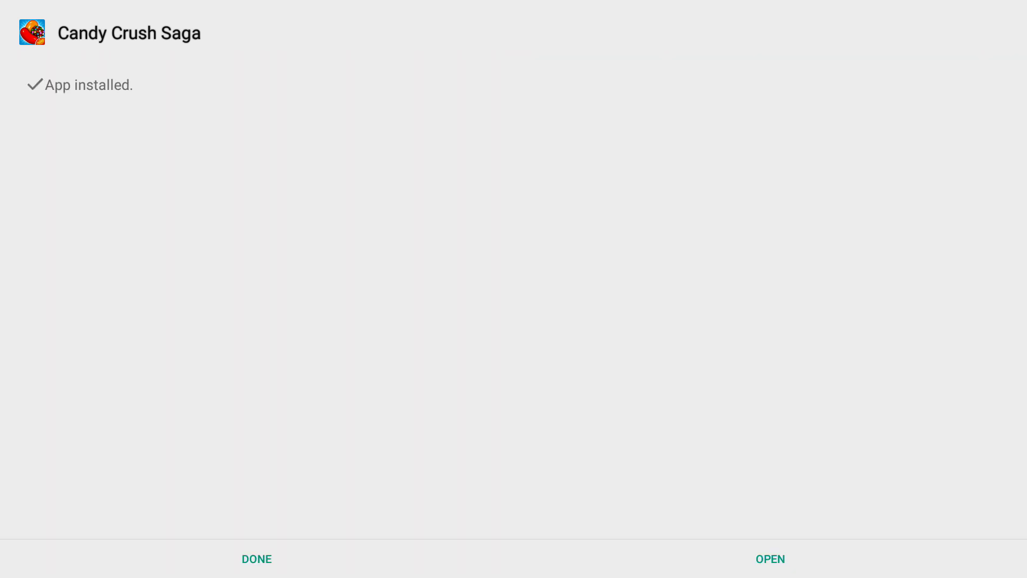
click(260, 562)
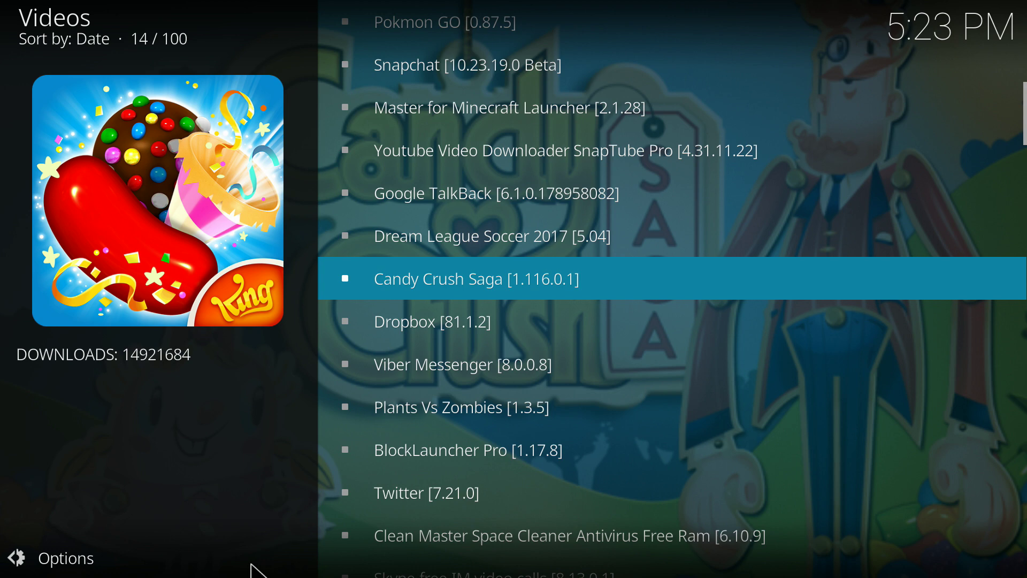
Back out to Aptoide's category menu, move to Search, then exit to the Android home screen.
key(BackSpace)
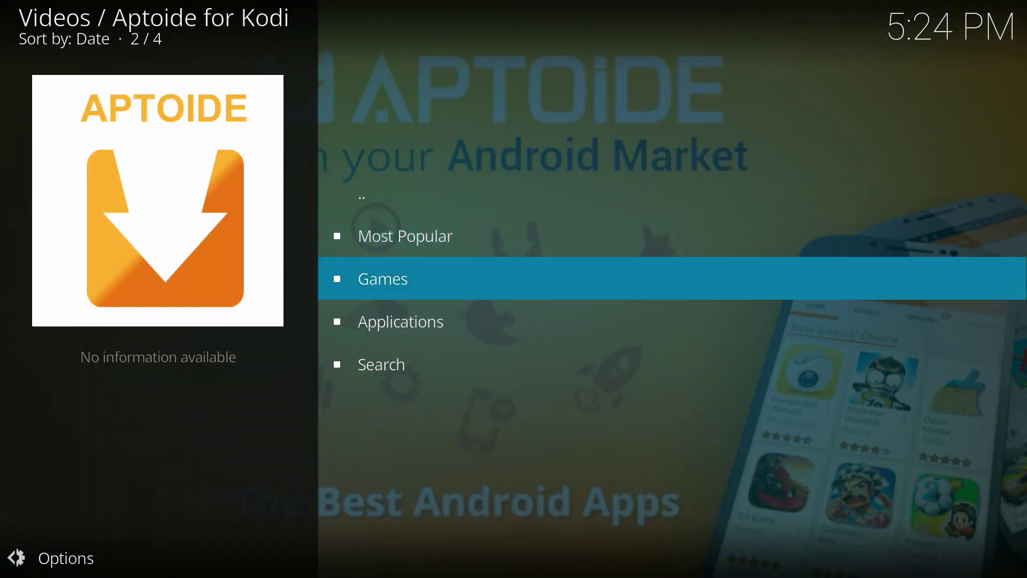
key(Down)
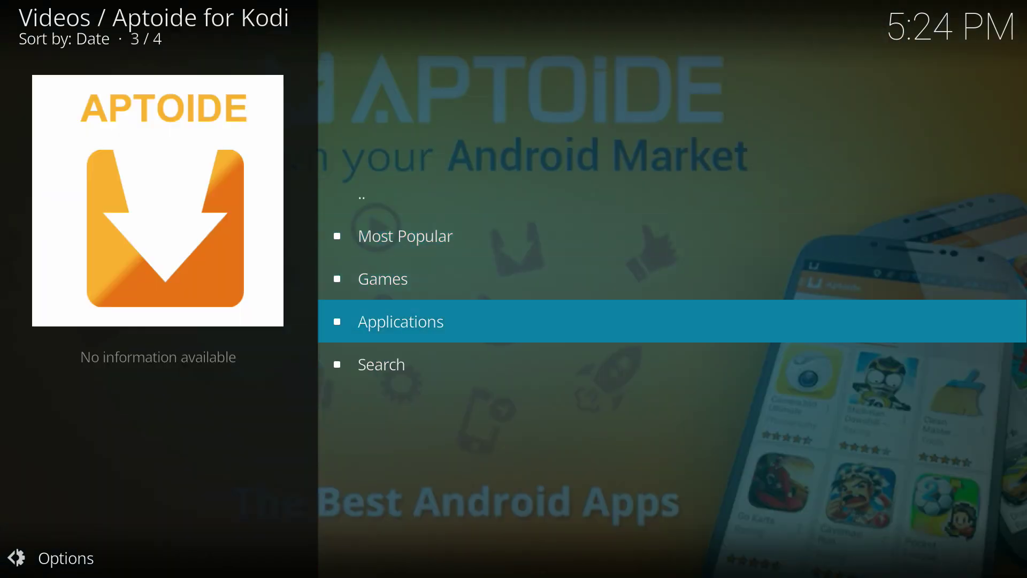
key(Down)
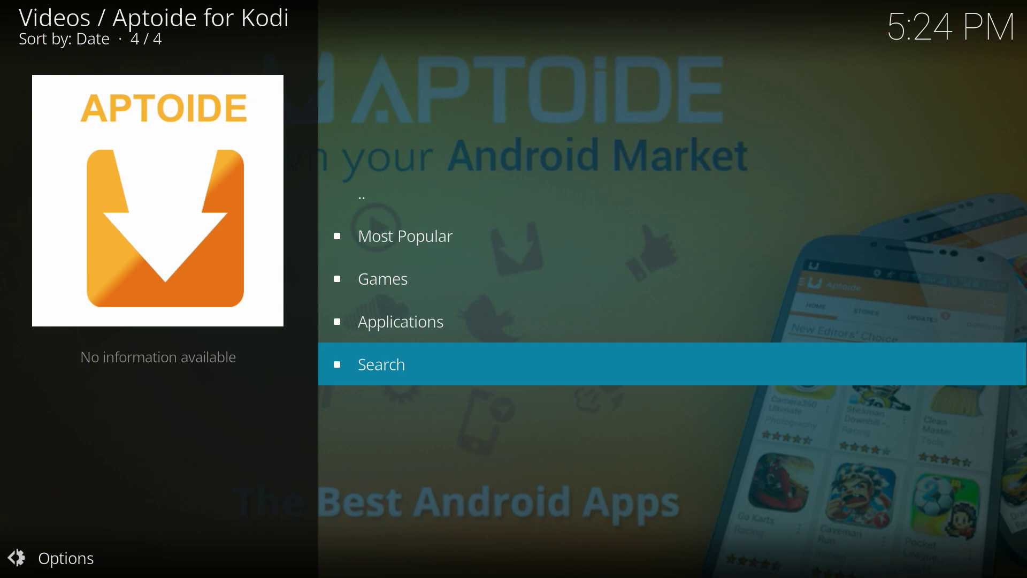
key(Home)
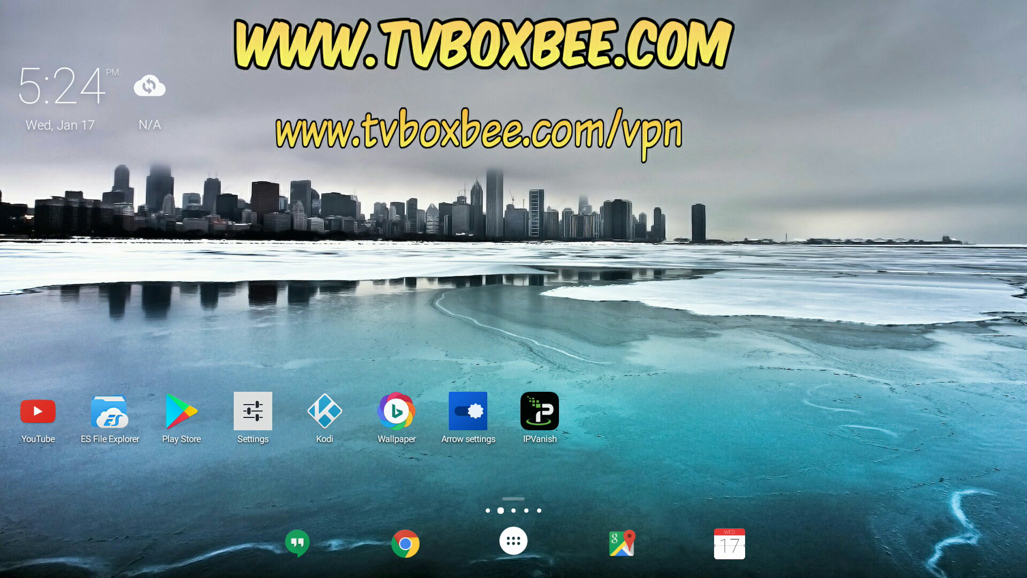
click(514, 551)
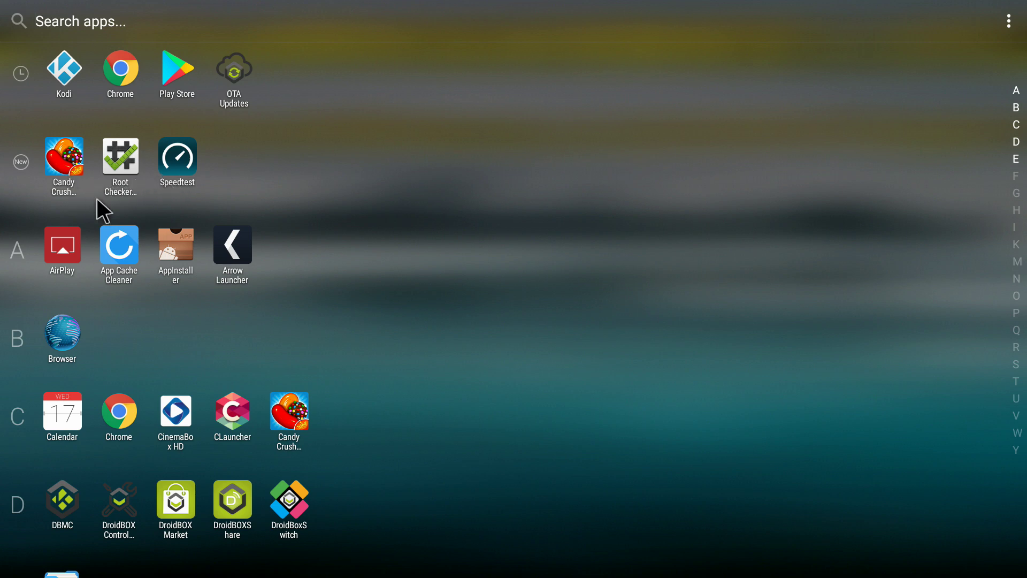
key(Escape)
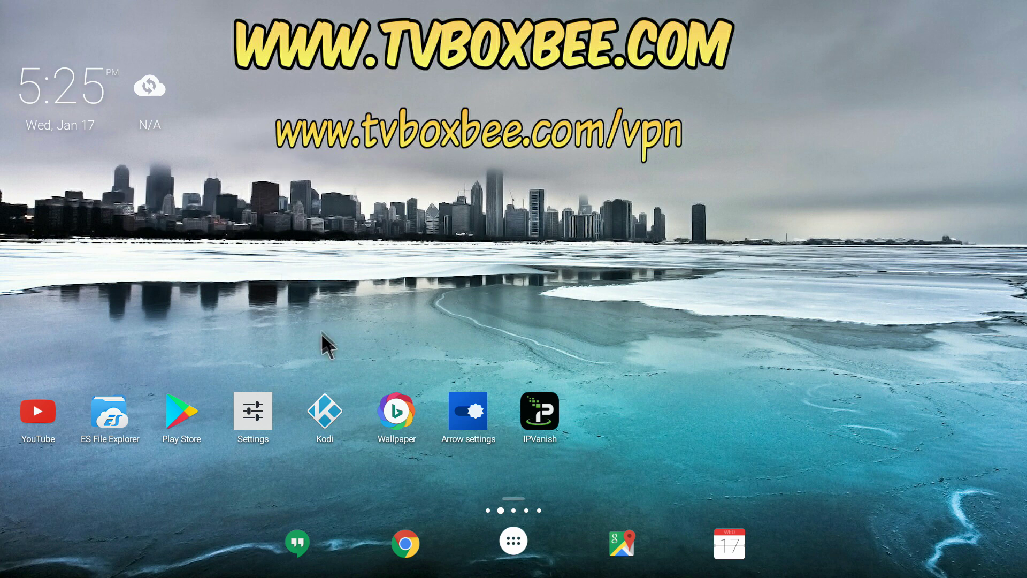
Reopen Kodi and bring up the Search APP text entry from Aptoide's menu.
click(324, 412)
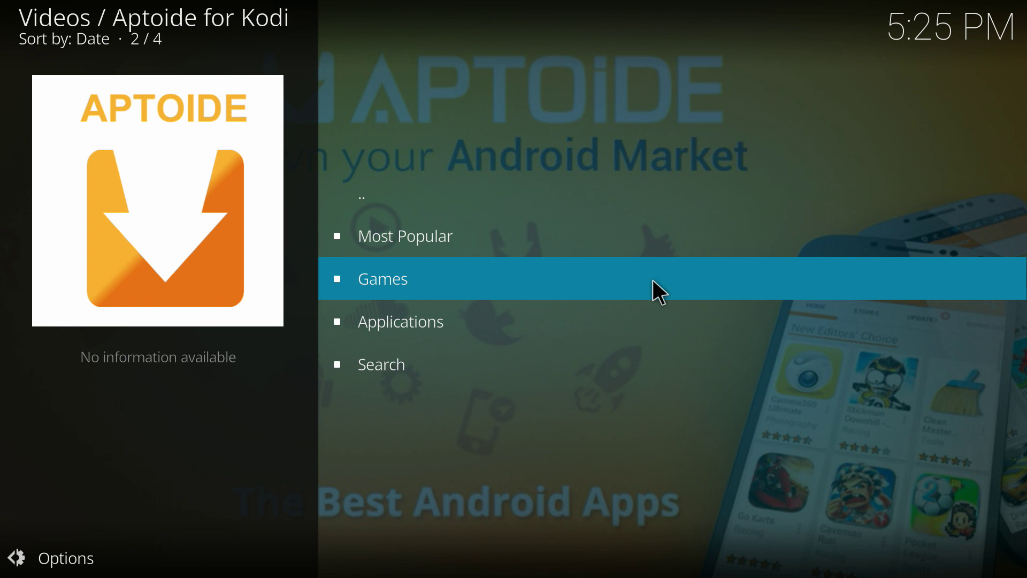
key(Down)
key(Down)
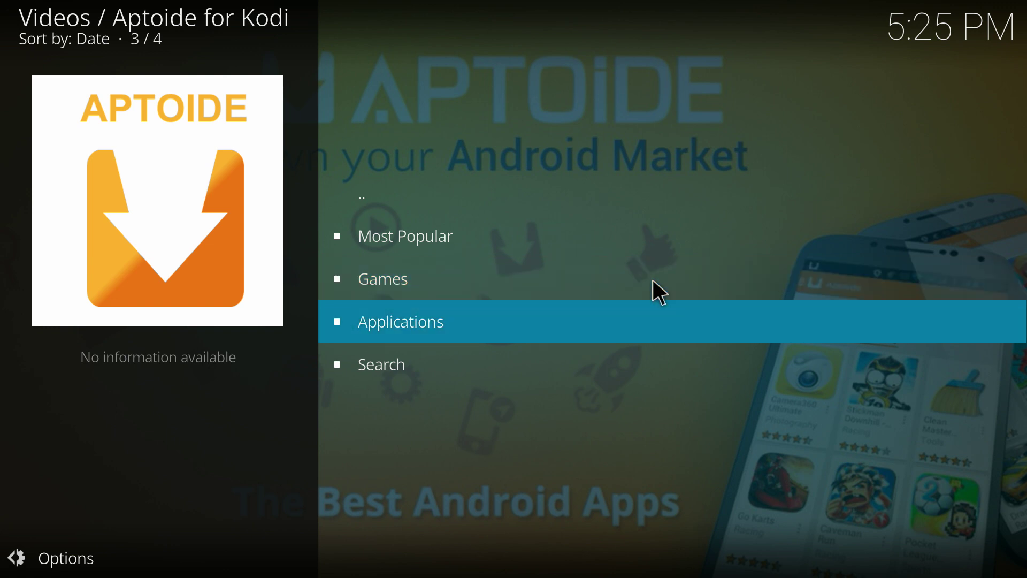
key(Up)
key(Up)
key(Down)
key(Down)
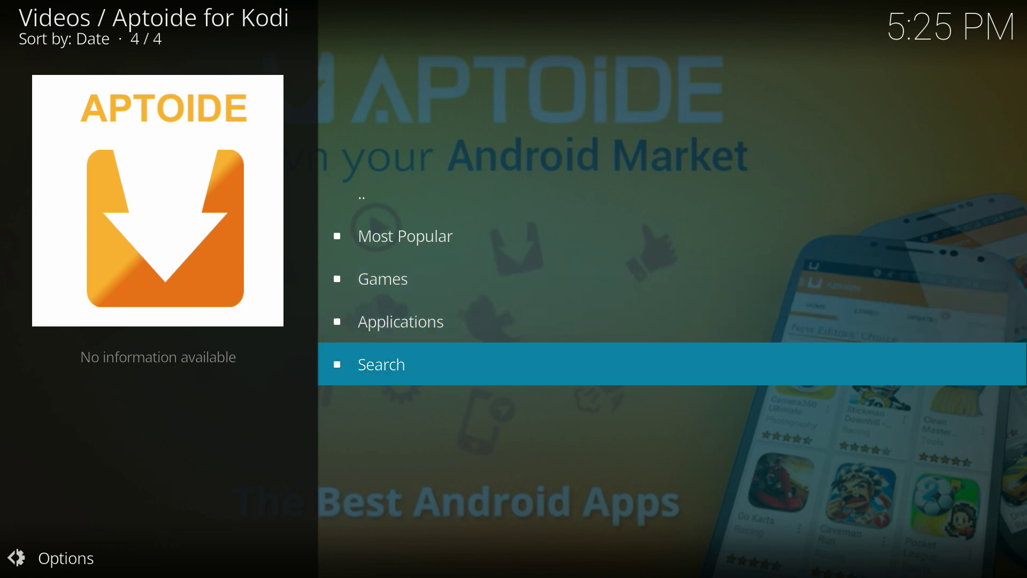
key(Return)
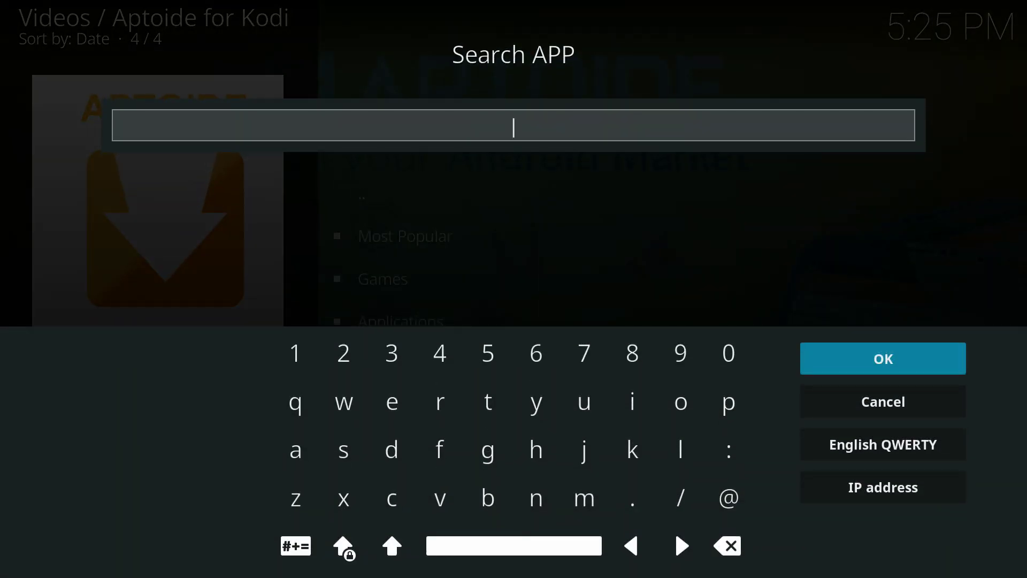
Search Aptoide for 'terrarium', browse the Terrarium TV and Terraria results, and open Terrarium TV's download options.
text(terrarium)
key(Return)
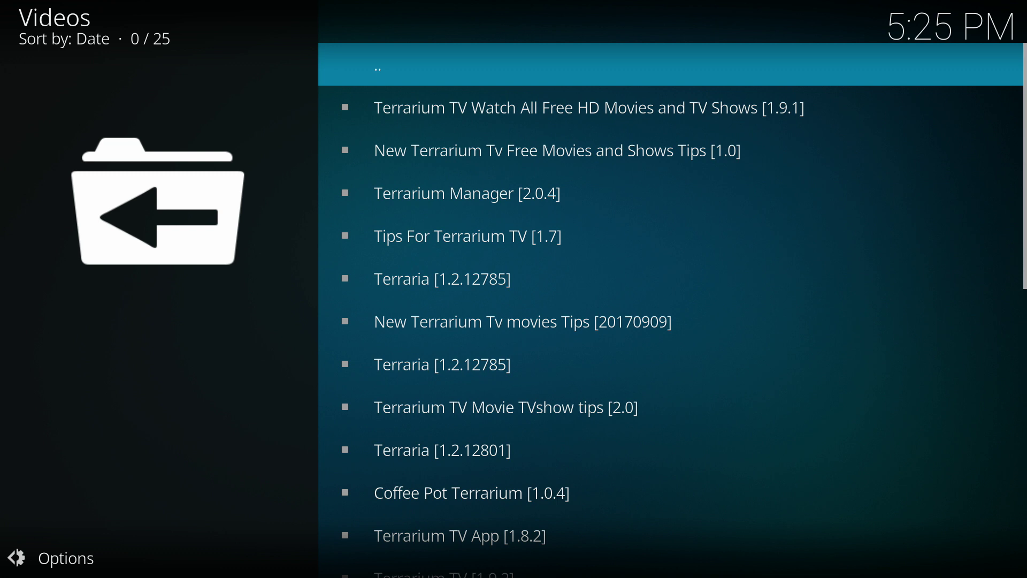
click(572, 108)
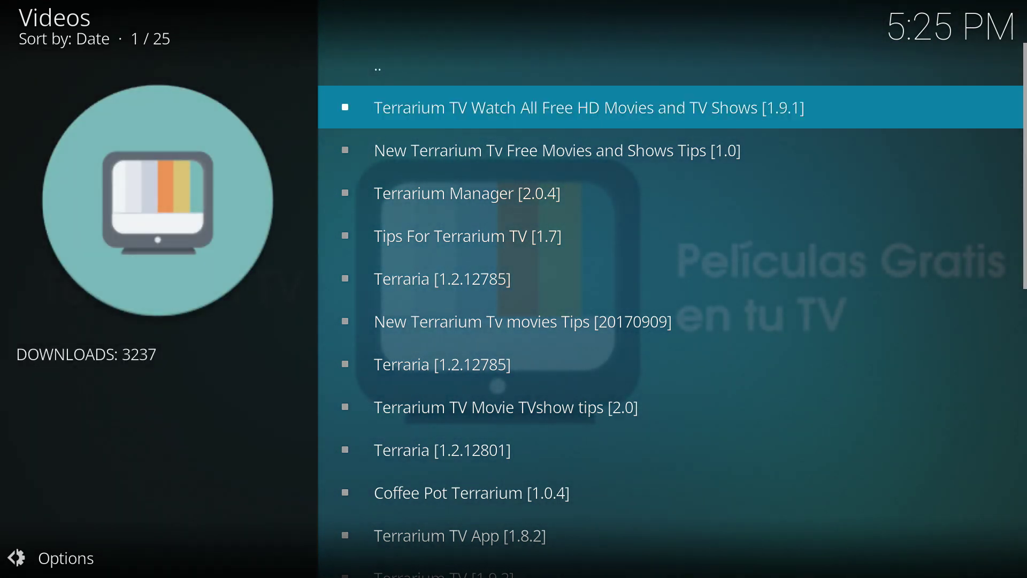
click(442, 279)
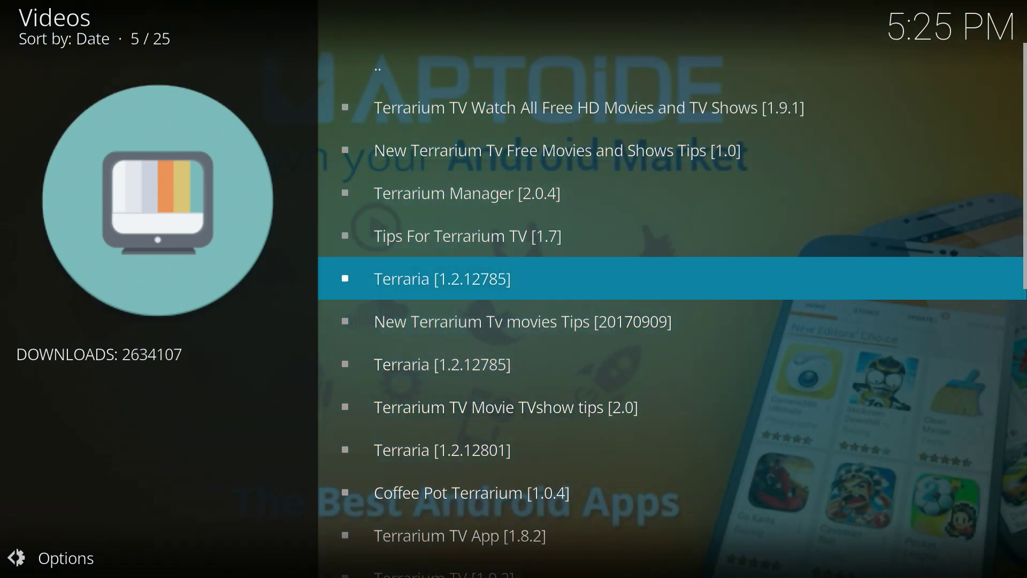
key(Up)
key(Up)
key(Up)
key(Up)
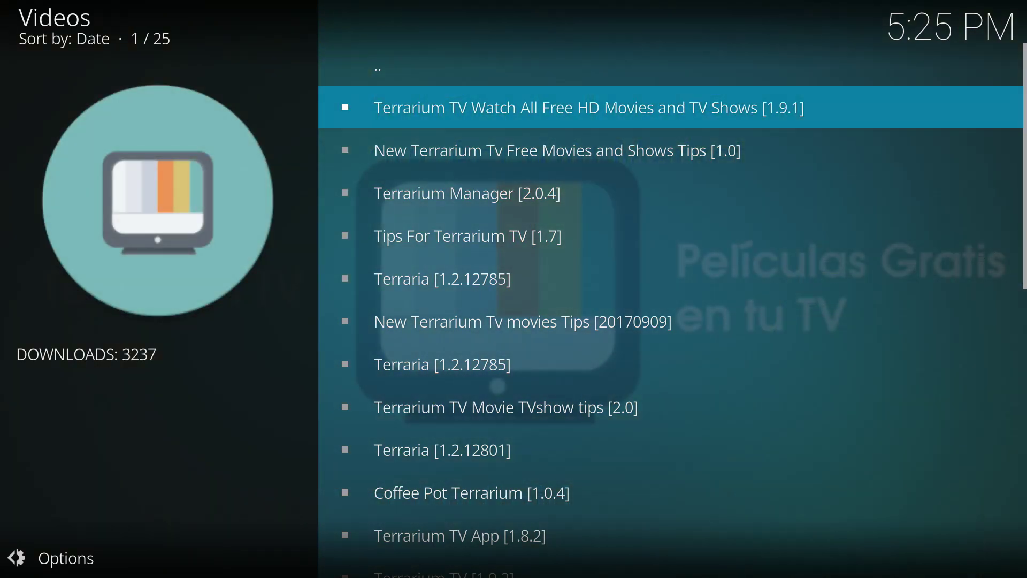
key(Return)
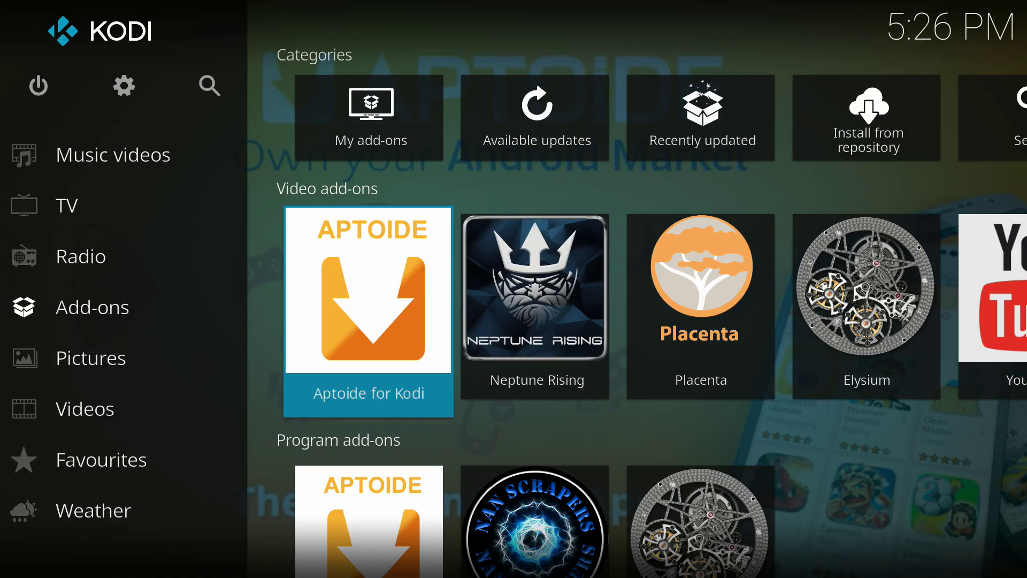